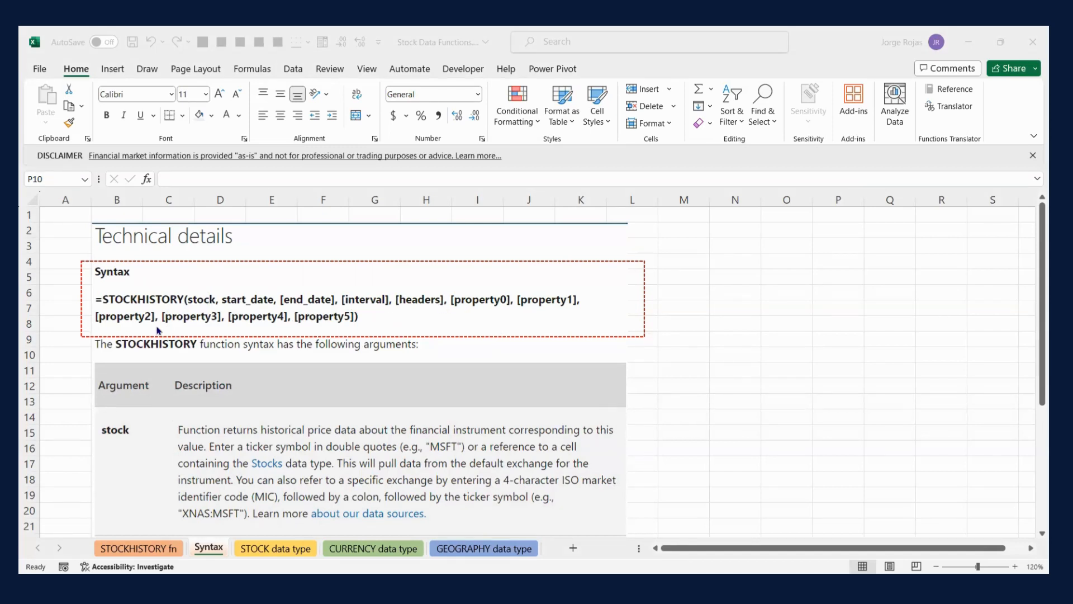
On the STOCKHISTORY fn sheet, set the stock ticker in cell C9 to KO.
left_click(165, 549)
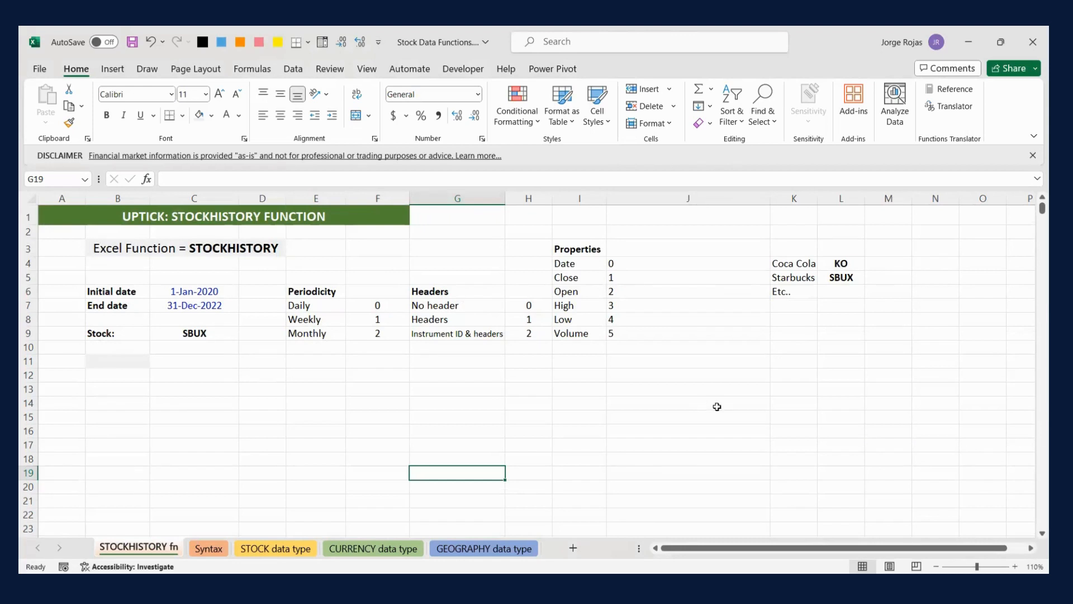
left_click(190, 334)
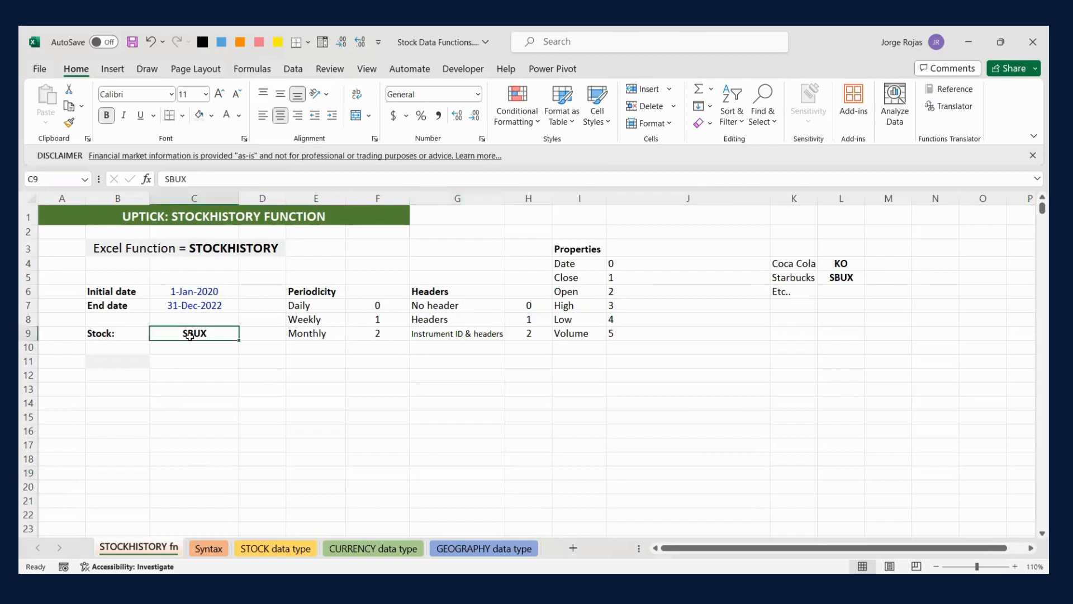
type("ko")
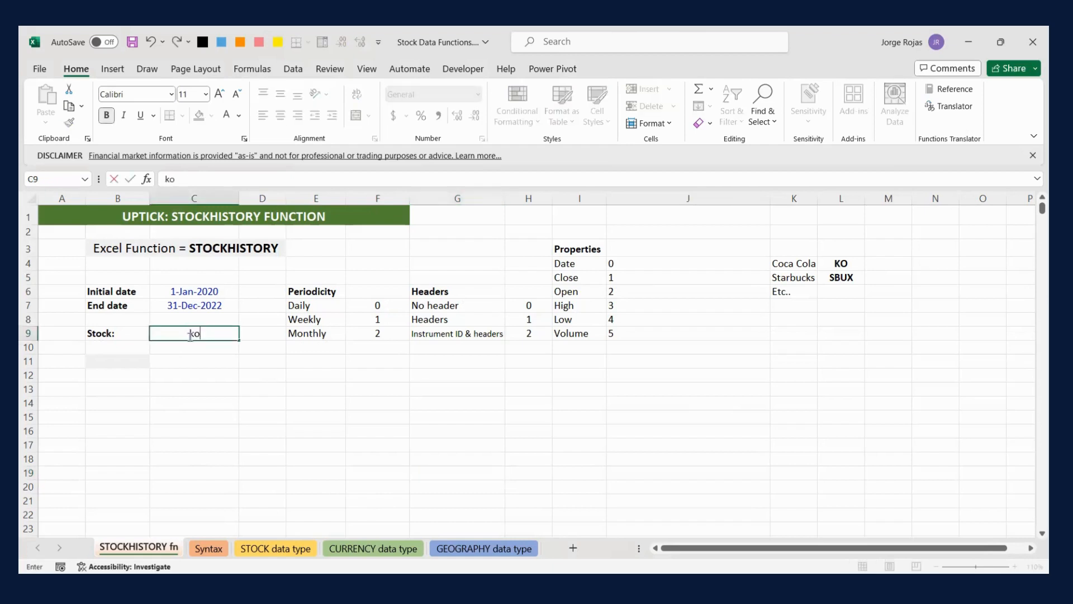
key("BackSpace")
key("BackSpace")
type("KO")
key("Return")
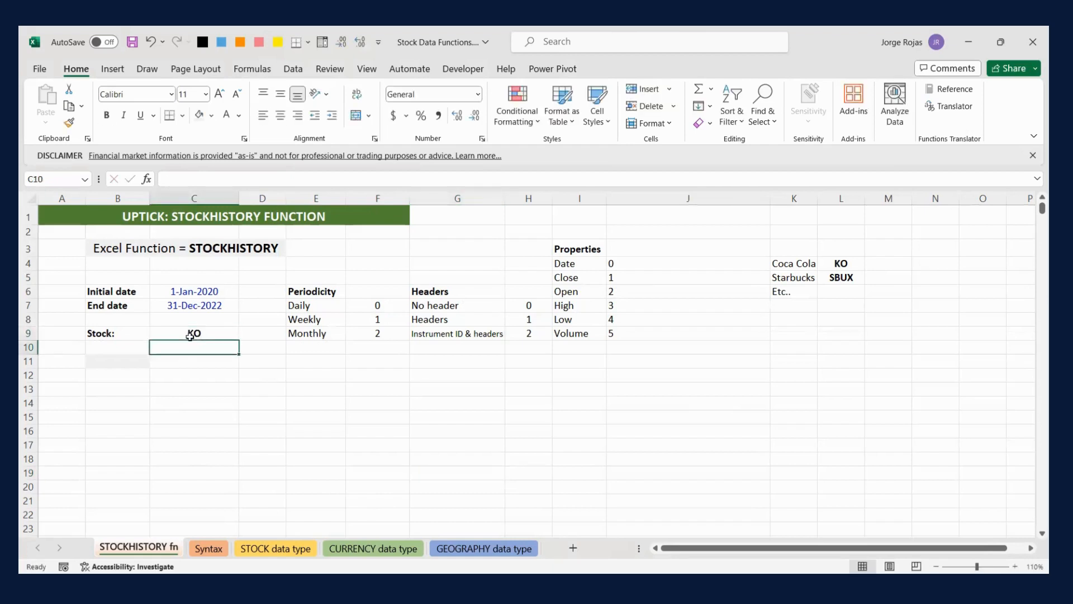
Examine the output area from row 11 down, the Properties list, the initial and end dates, and the Periodicity options.
left_click(118, 364)
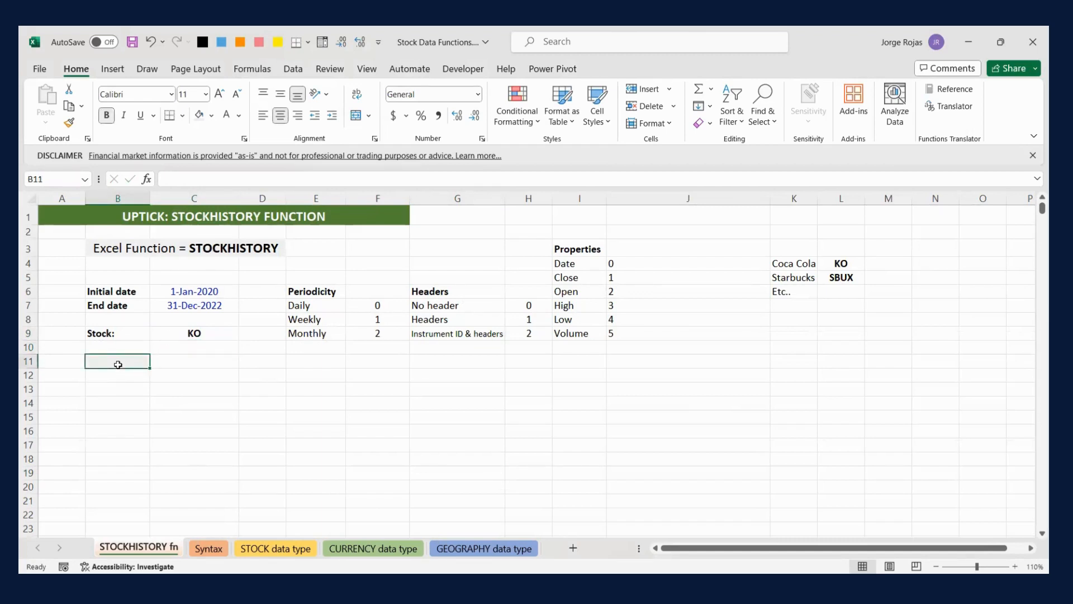
left_click_drag(115, 376, 668, 505)
scroll(162, 378, "up", 1)
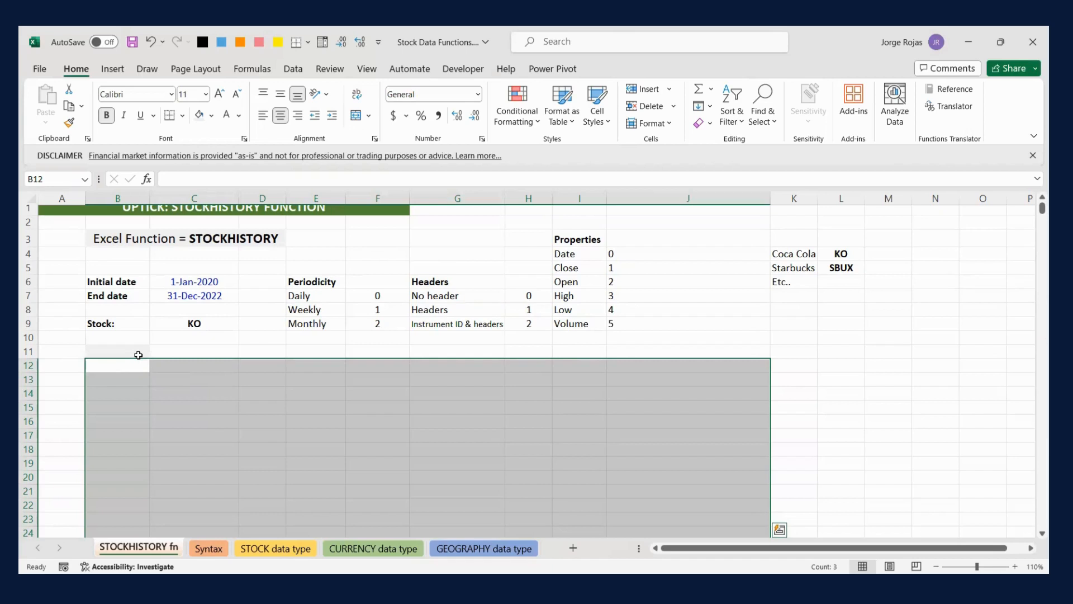
left_click(138, 353)
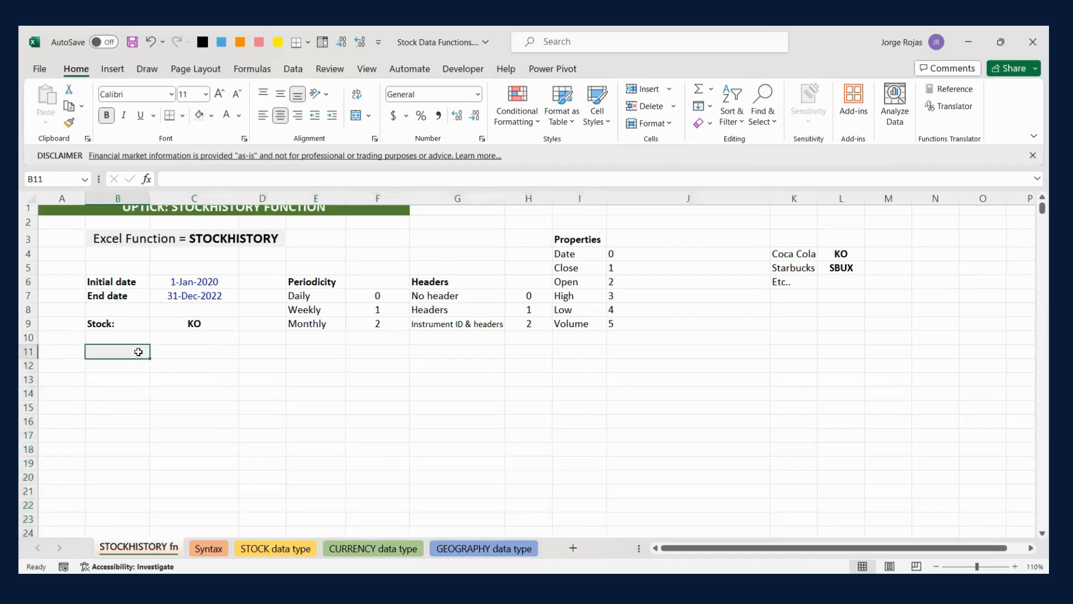
left_click_drag(120, 350, 450, 359)
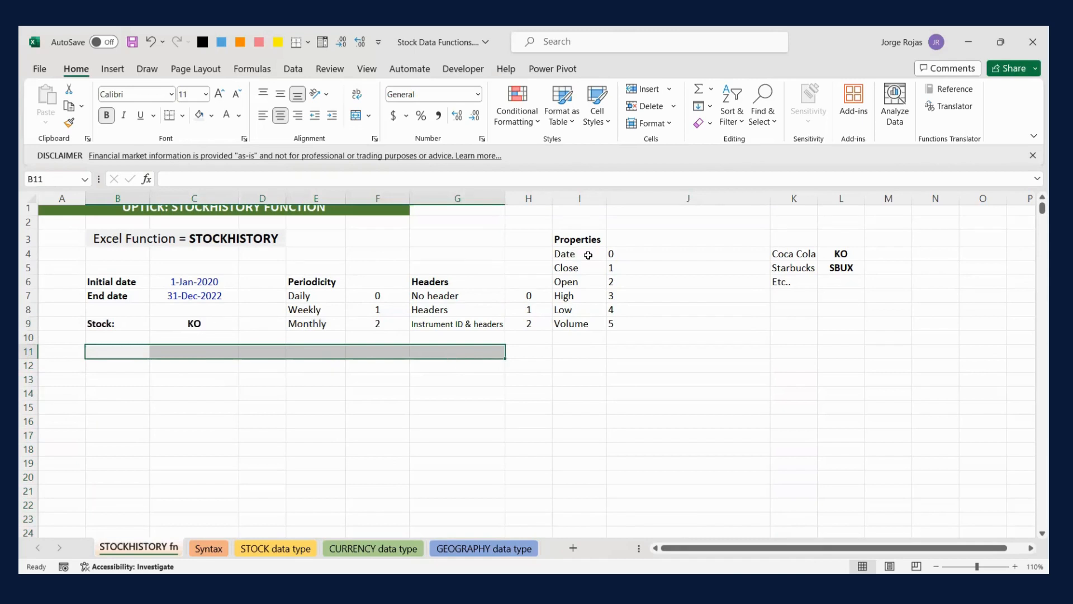
left_click_drag(588, 255, 606, 325)
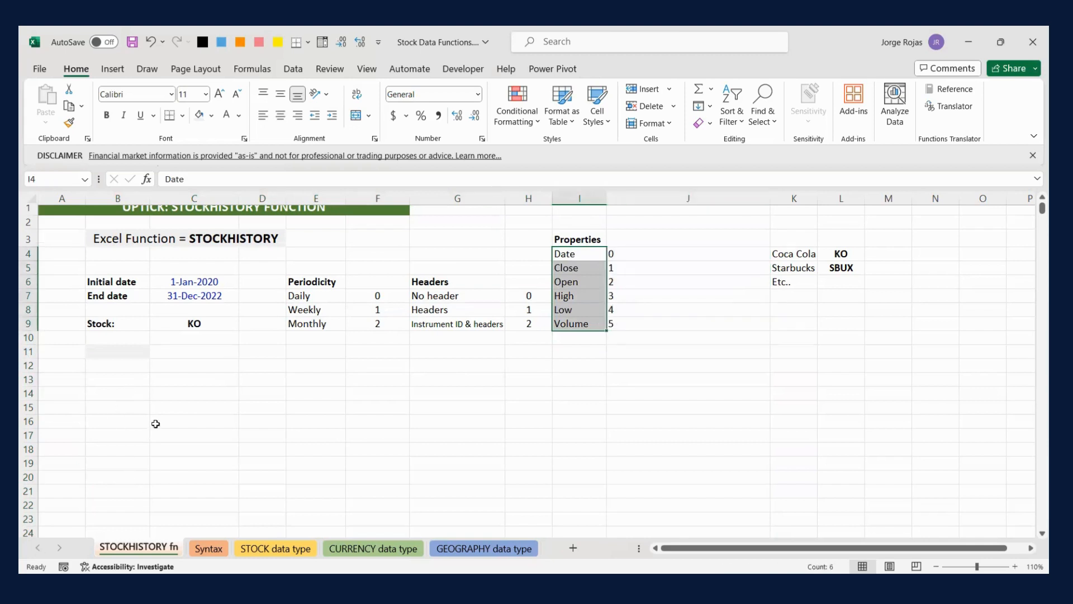
left_click_drag(230, 283, 231, 295)
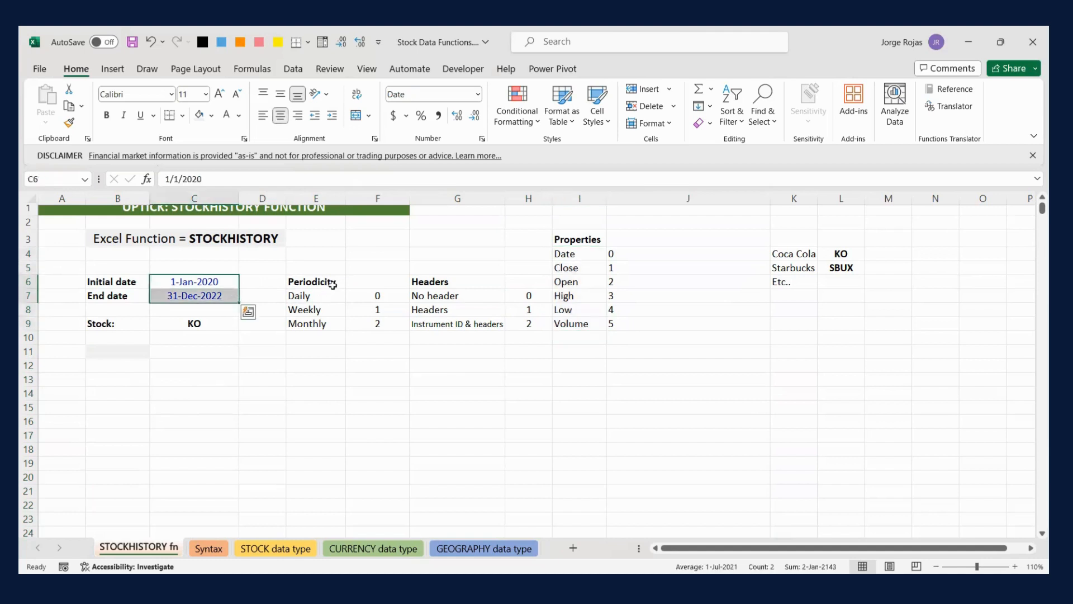
left_click_drag(323, 294, 316, 324)
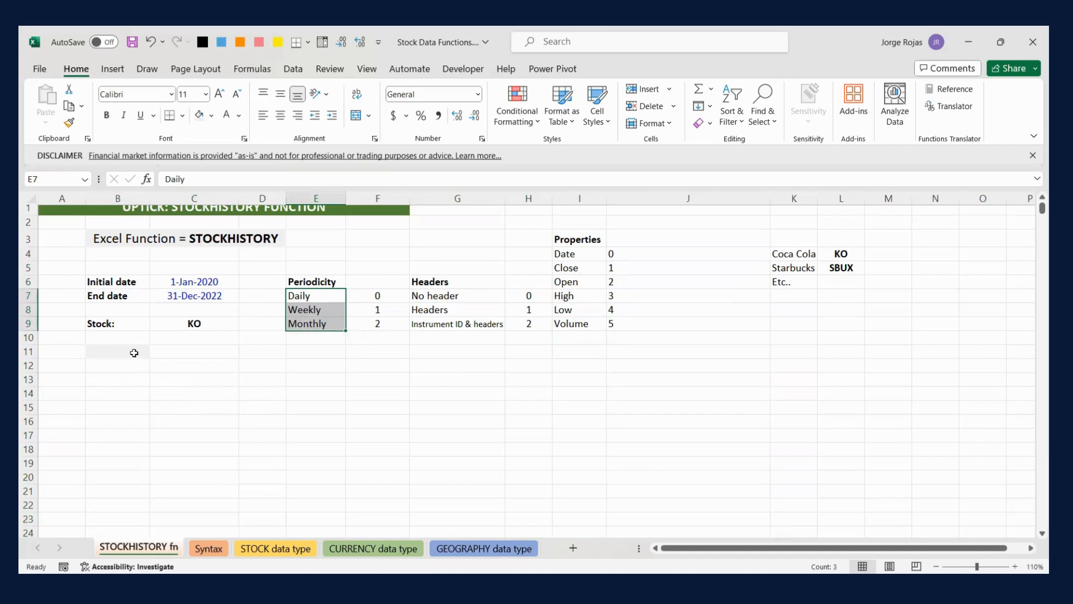
Begin a STOCKHISTORY formula in cell B11 using C9 as the stock, C6 as the start date and C7 as the end date.
left_click(134, 353)
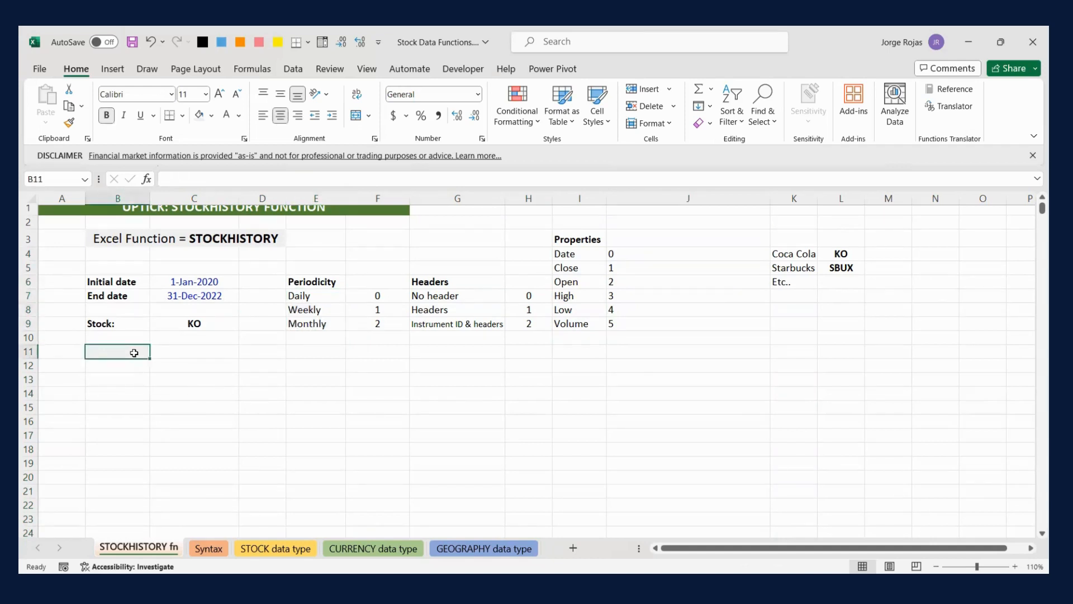
type("=")
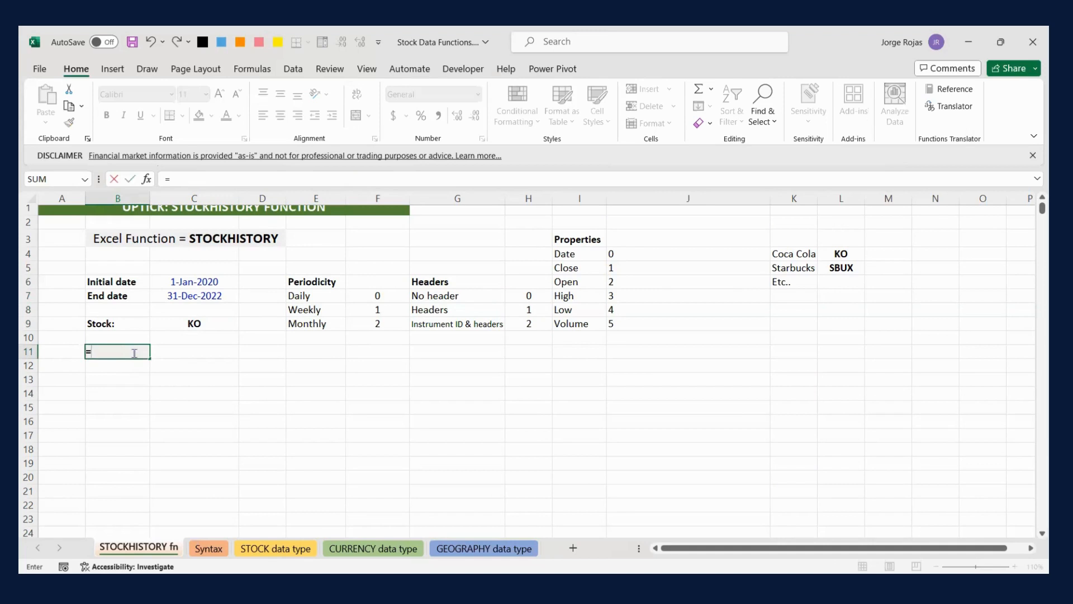
type("STOCK")
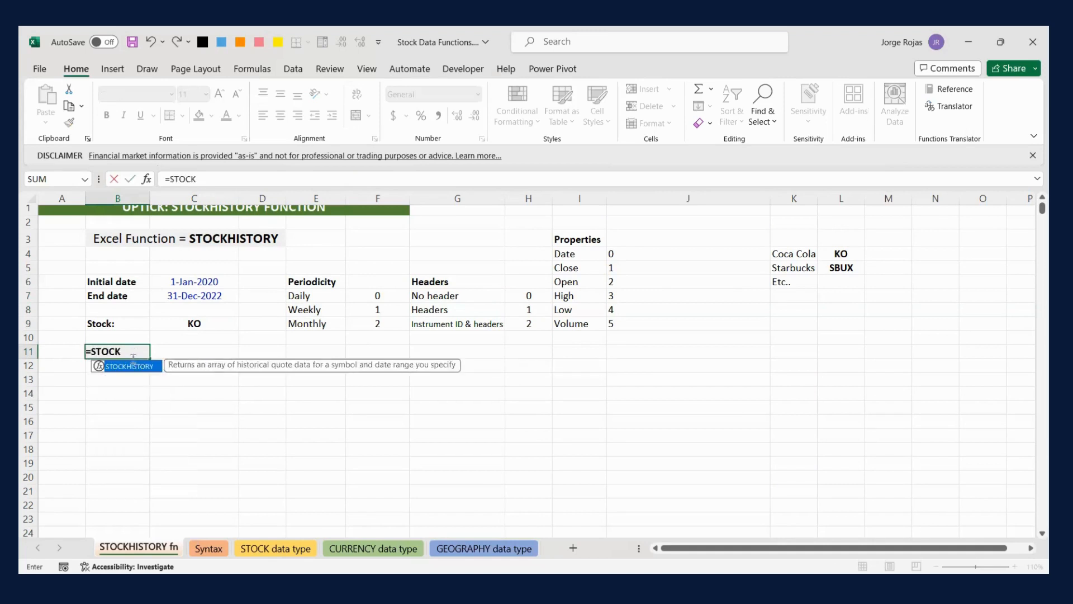
double_click(136, 366)
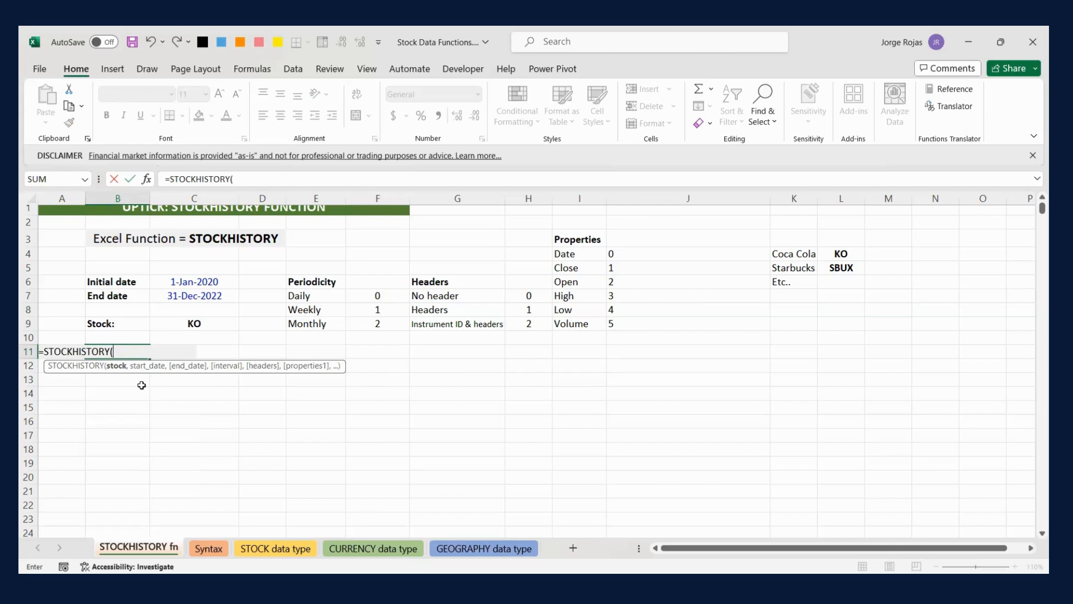
left_click(188, 324)
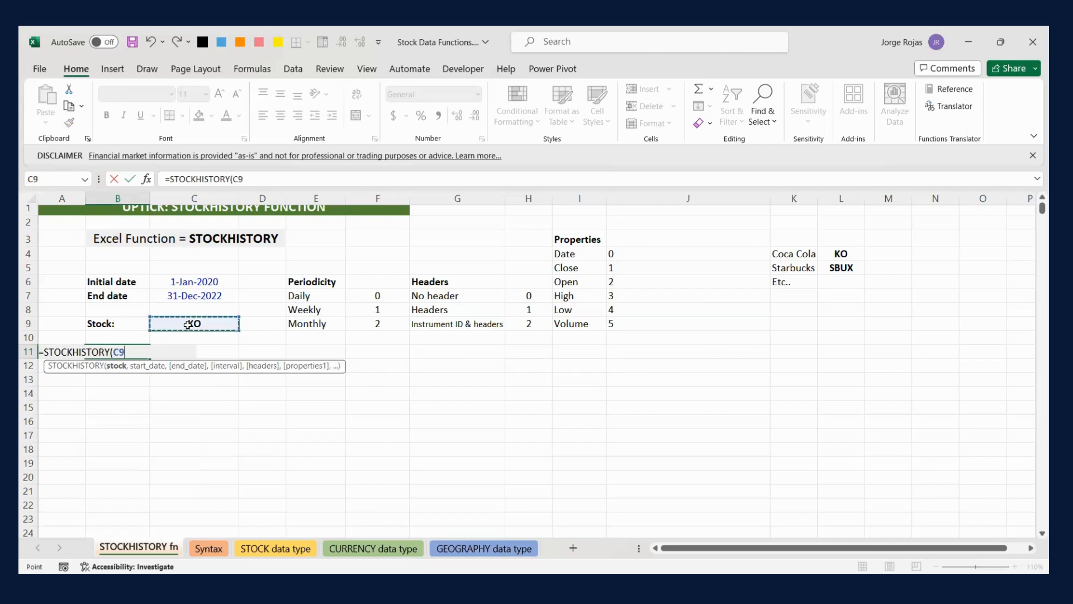
type(",")
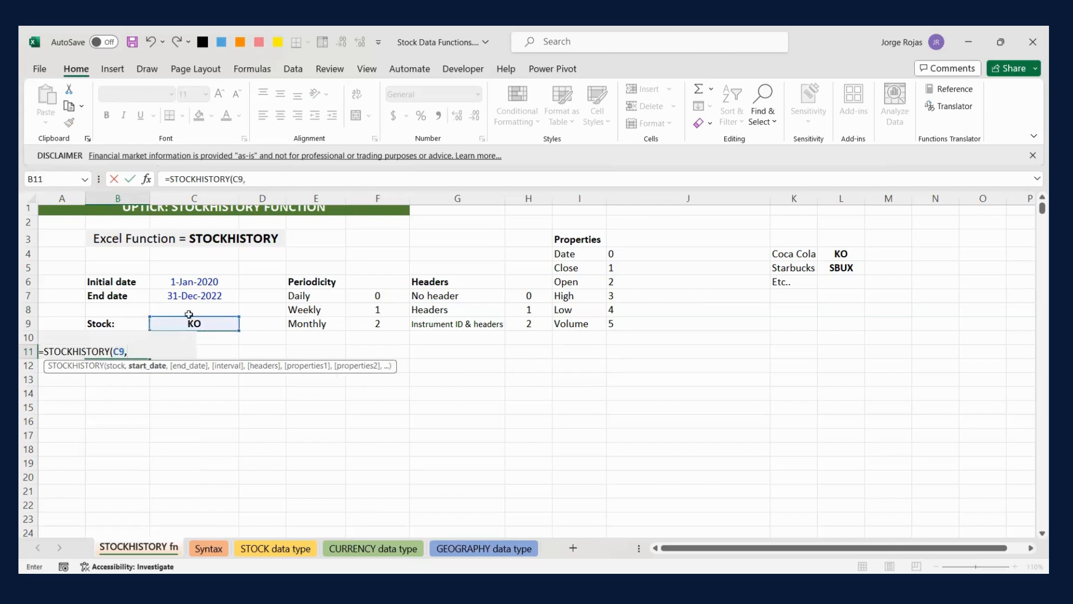
left_click(188, 281)
type(",")
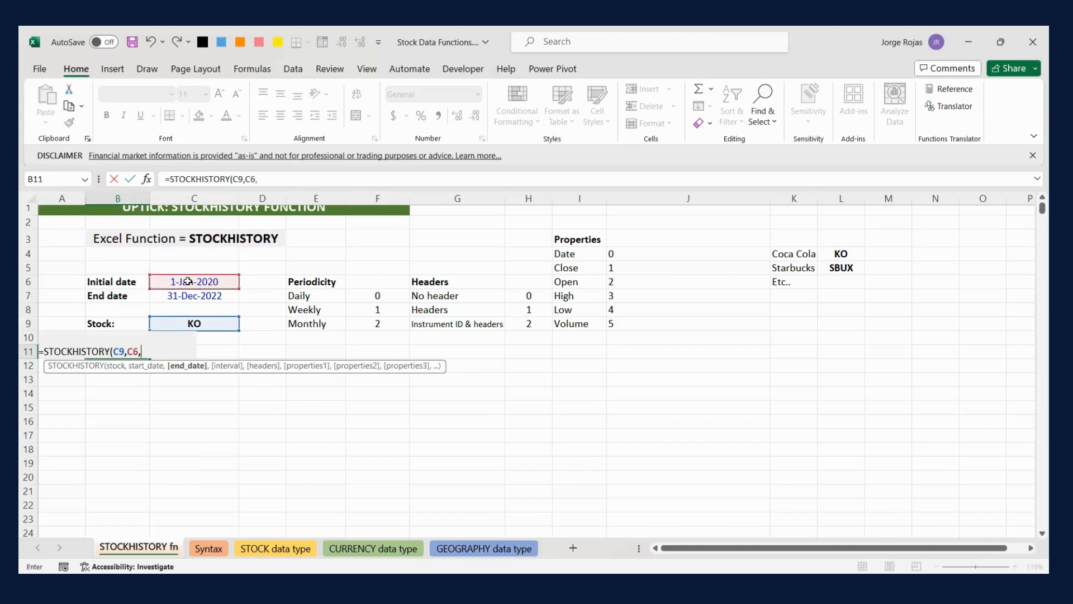
left_click(184, 292)
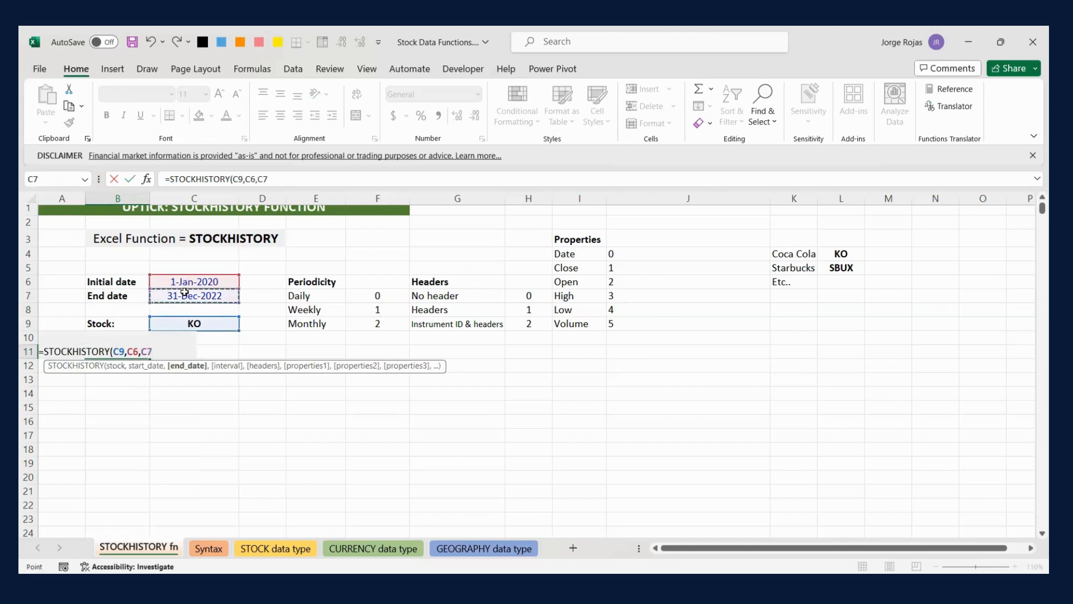
type(",")
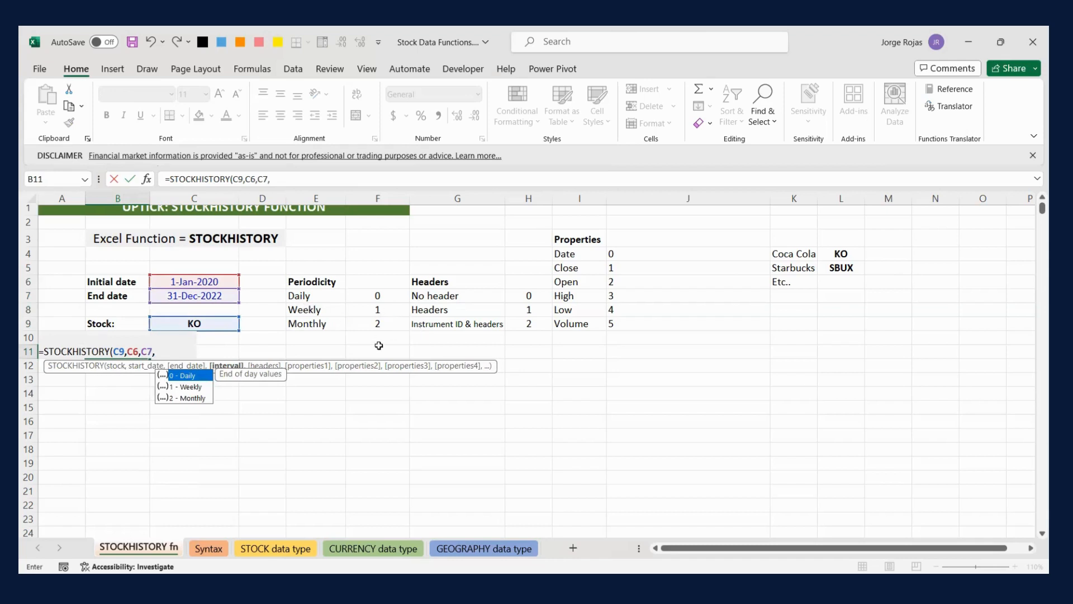
Add the weekly interval (1) and the show-header option (1) as the formula's next arguments, entered as plain numbers.
type("1,")
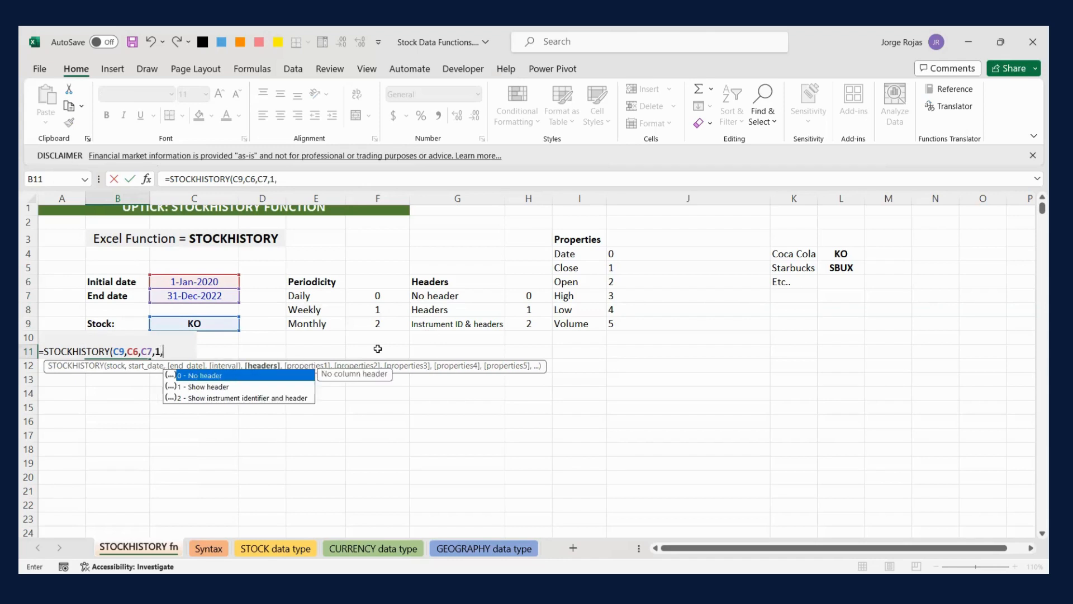
left_click(537, 310)
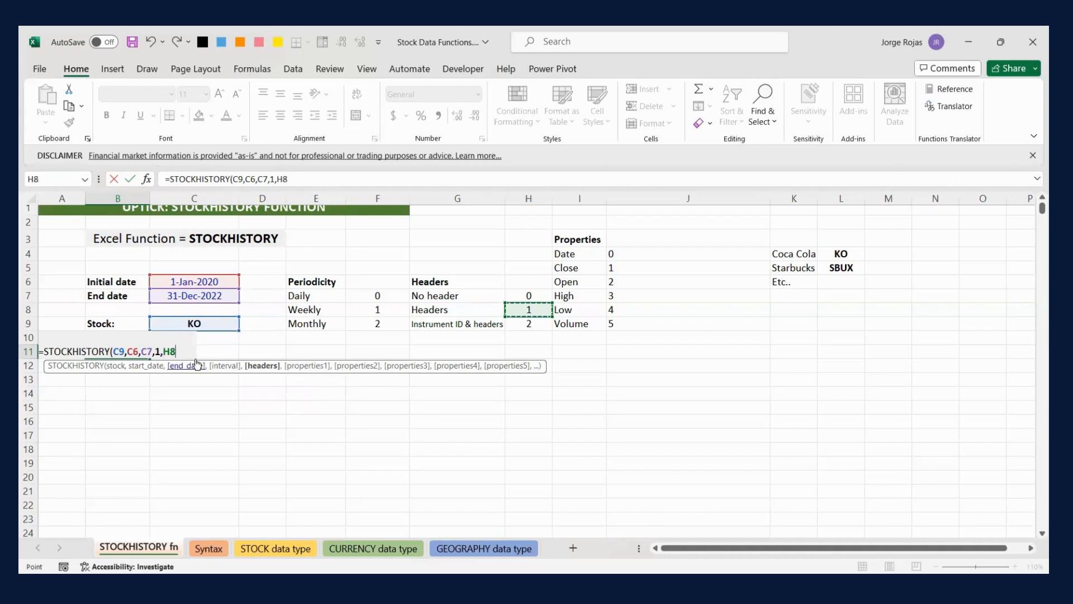
key("BackSpace")
key("BackSpace")
type("1")
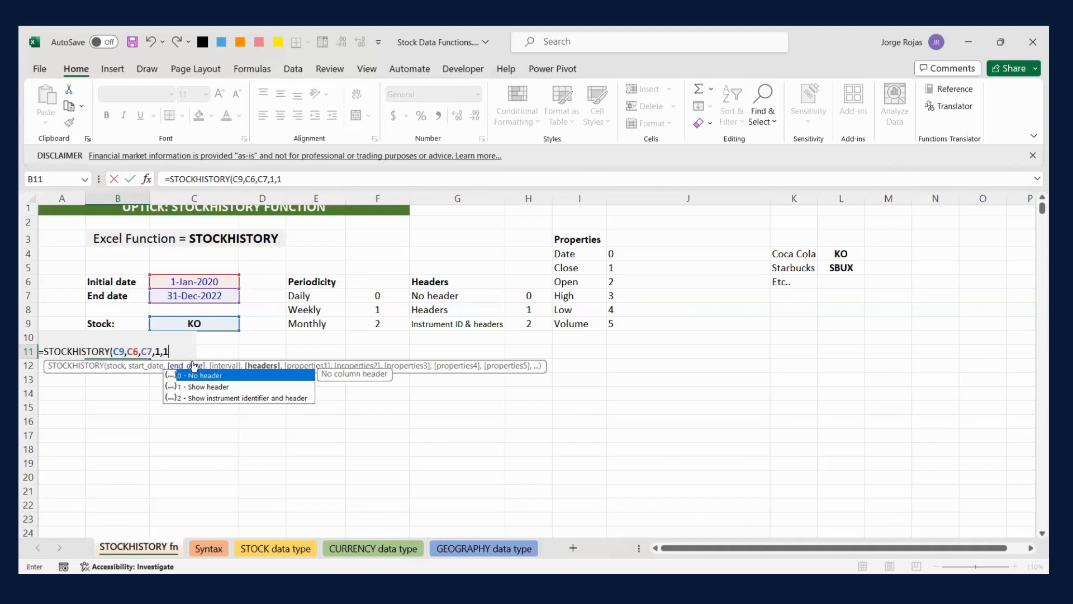
type(",")
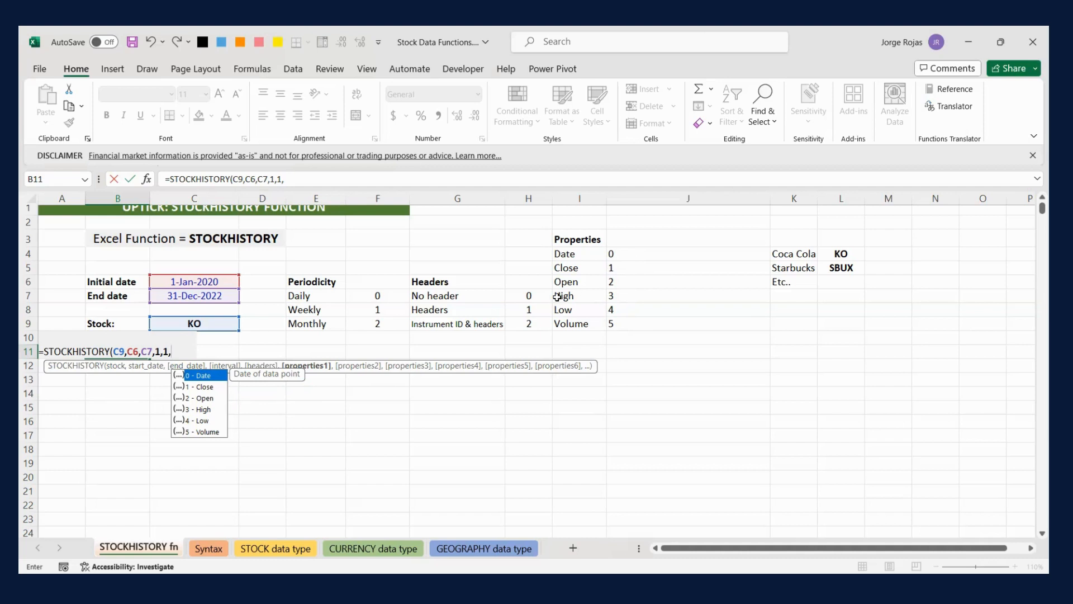
Complete the formula with properties 0,1,2,3 for Date, Close, Open and High, and enter it.
type("0,1,2,3")
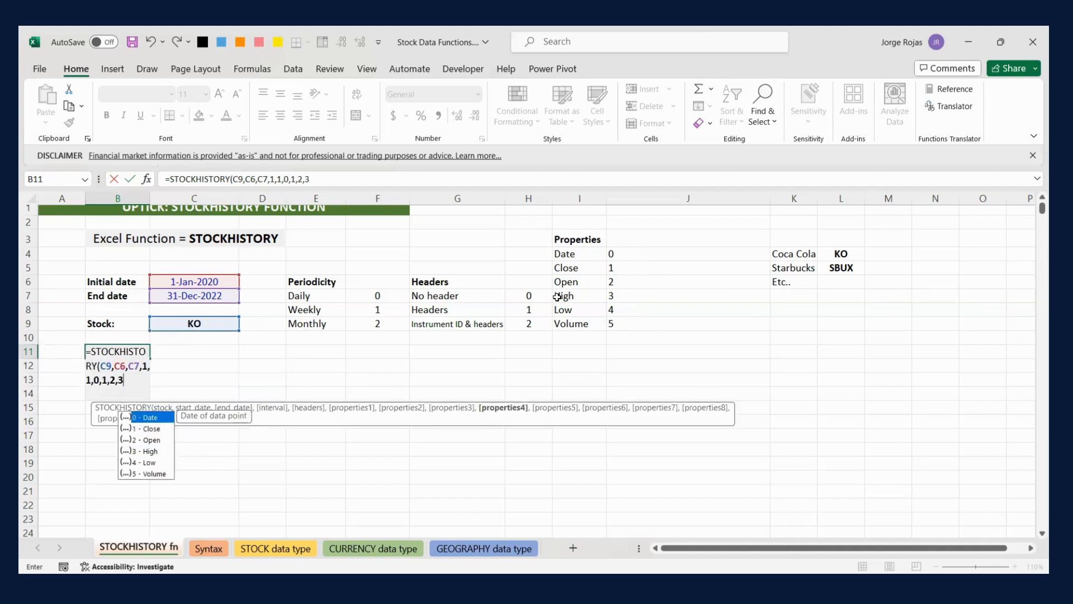
type(")")
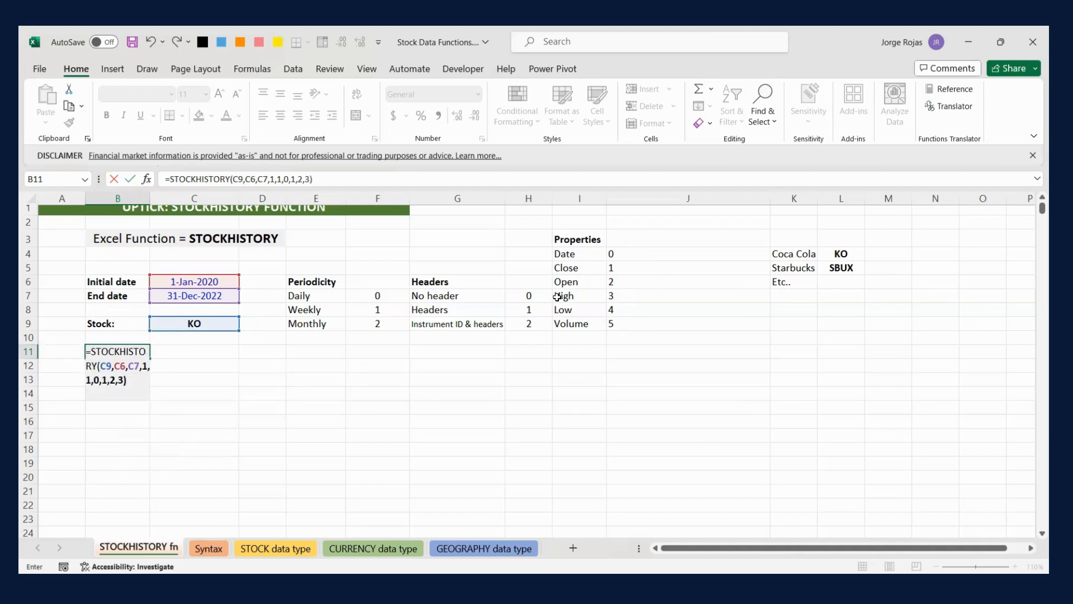
key("Return")
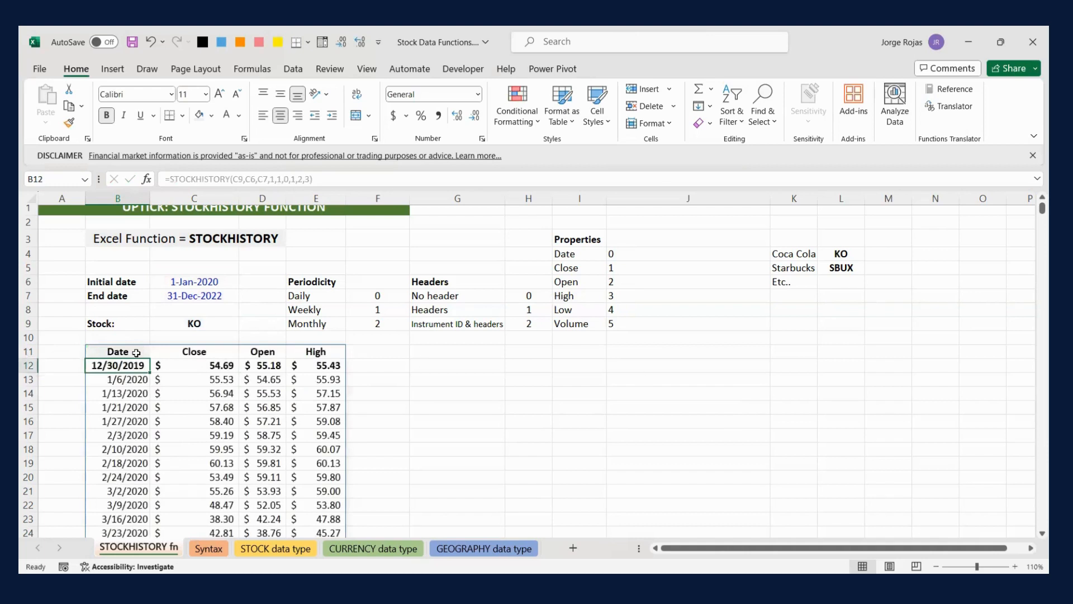
Examine the stock history table's headers and its weekly rows from the first date to the last, and return to cell B11.
left_click_drag(137, 352, 319, 349)
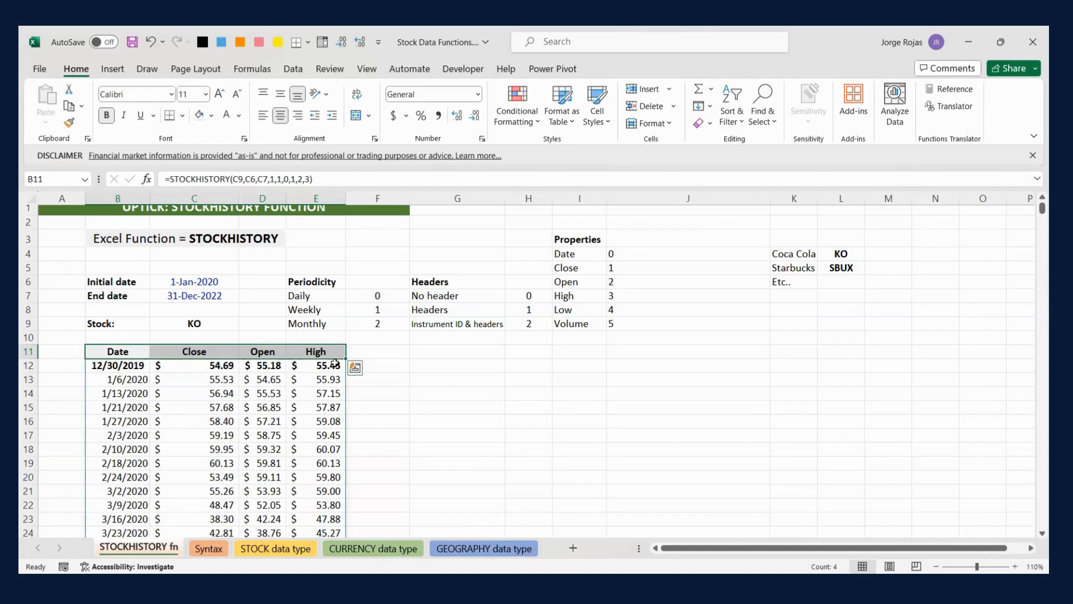
scroll(207, 401, "down", 1)
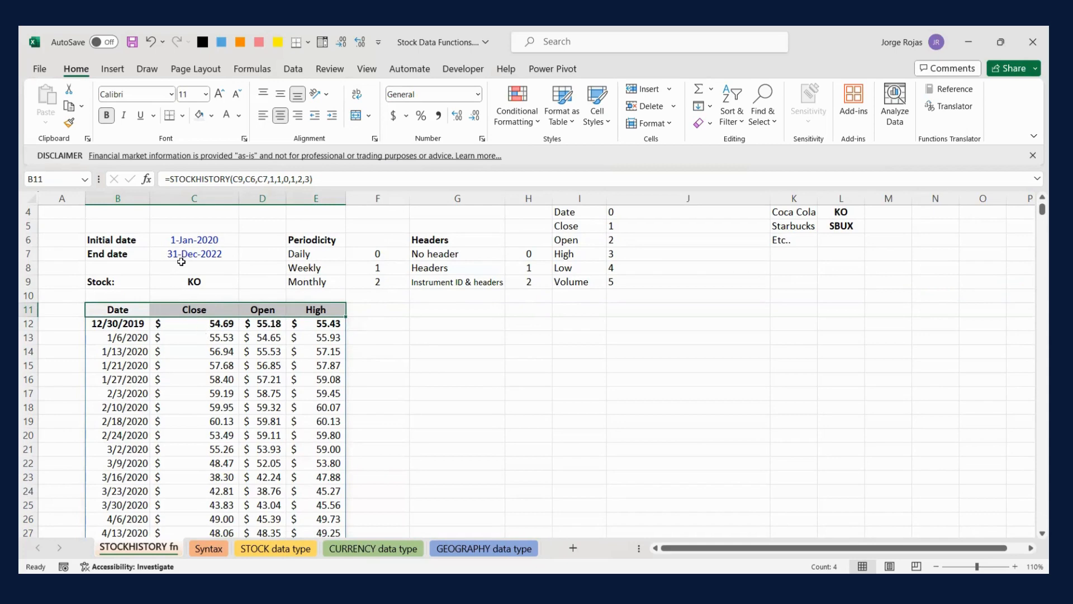
scroll(245, 415, "down", 20)
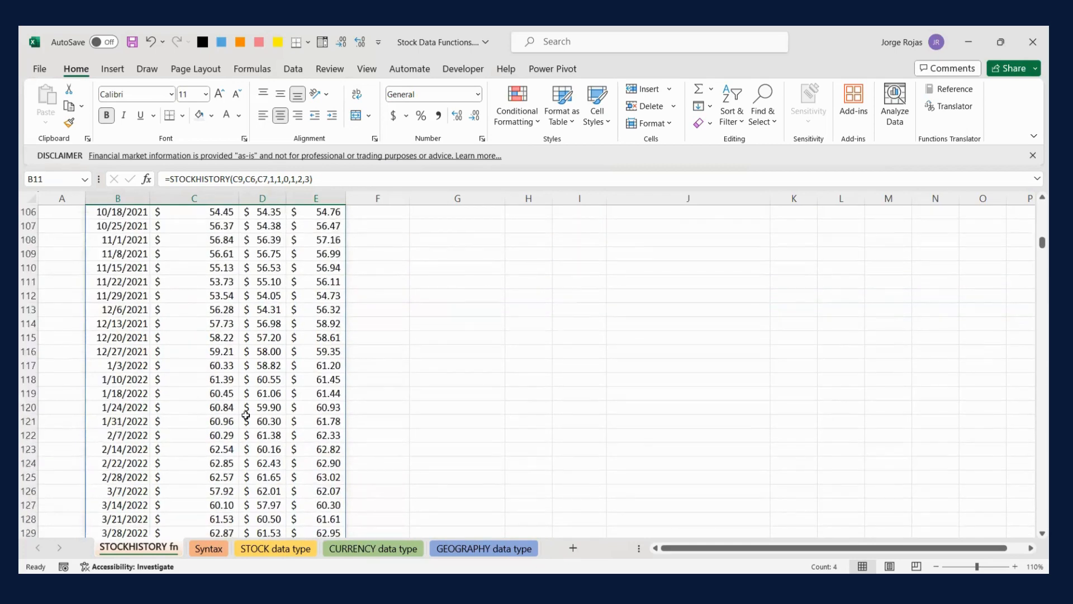
scroll(122, 403, "up", 6)
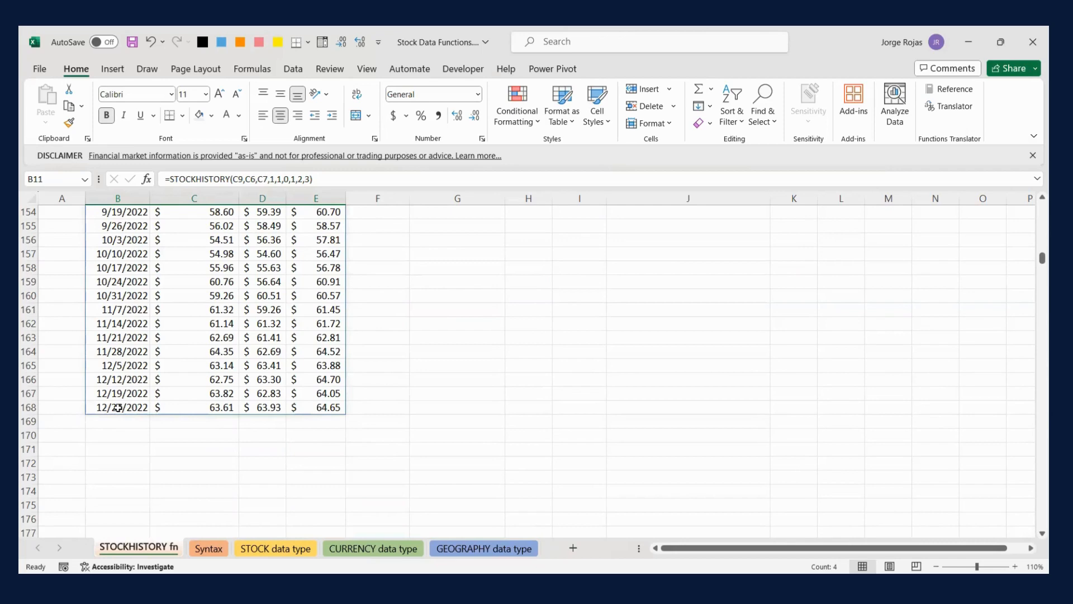
scroll(158, 443, "up", 10)
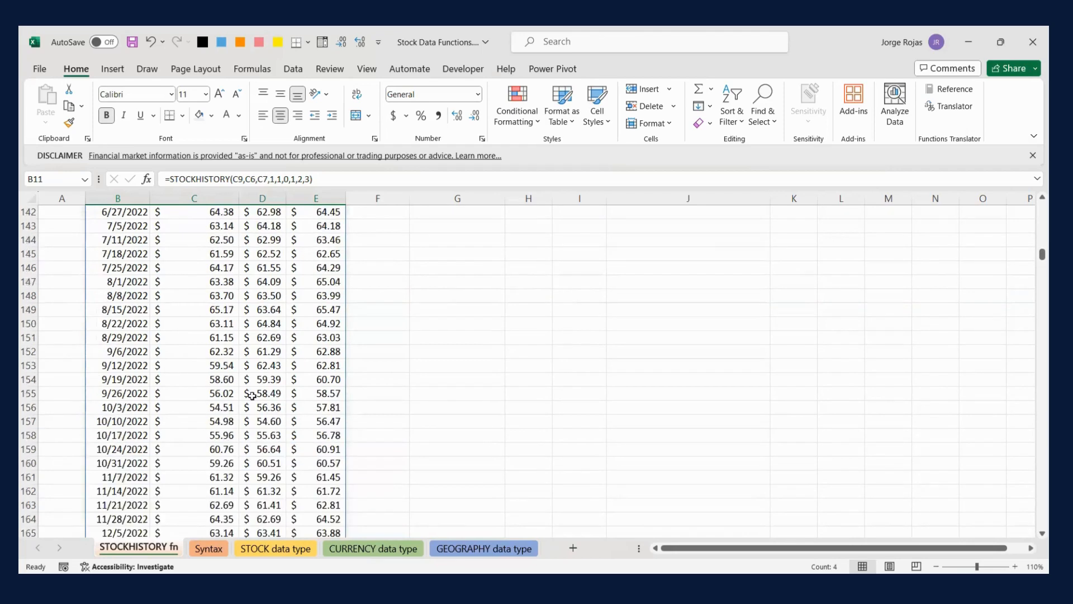
scroll(252, 395, "up", 20)
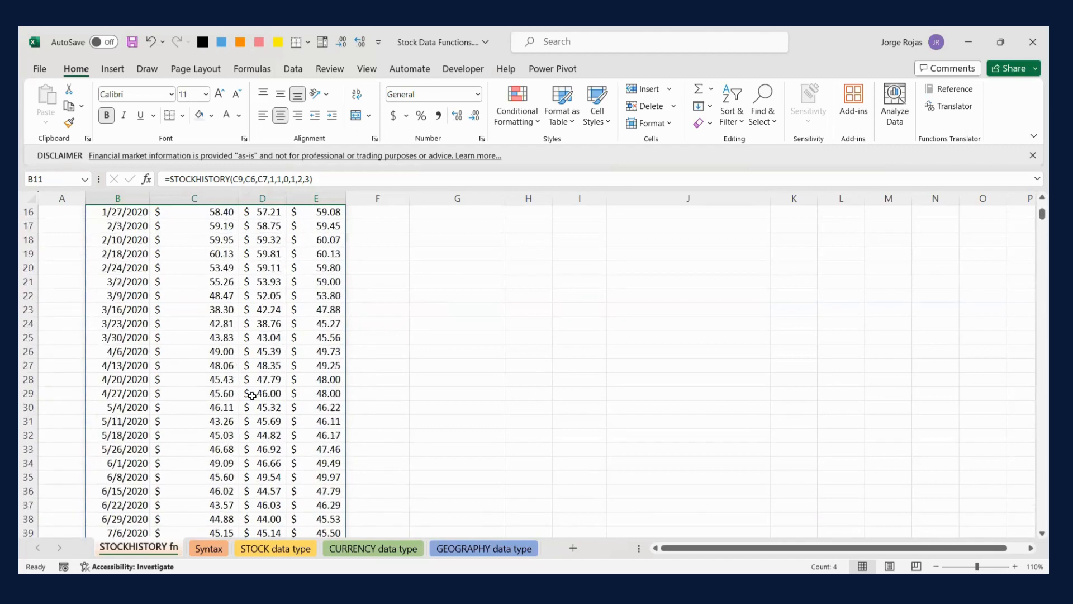
scroll(252, 396, "up", 5)
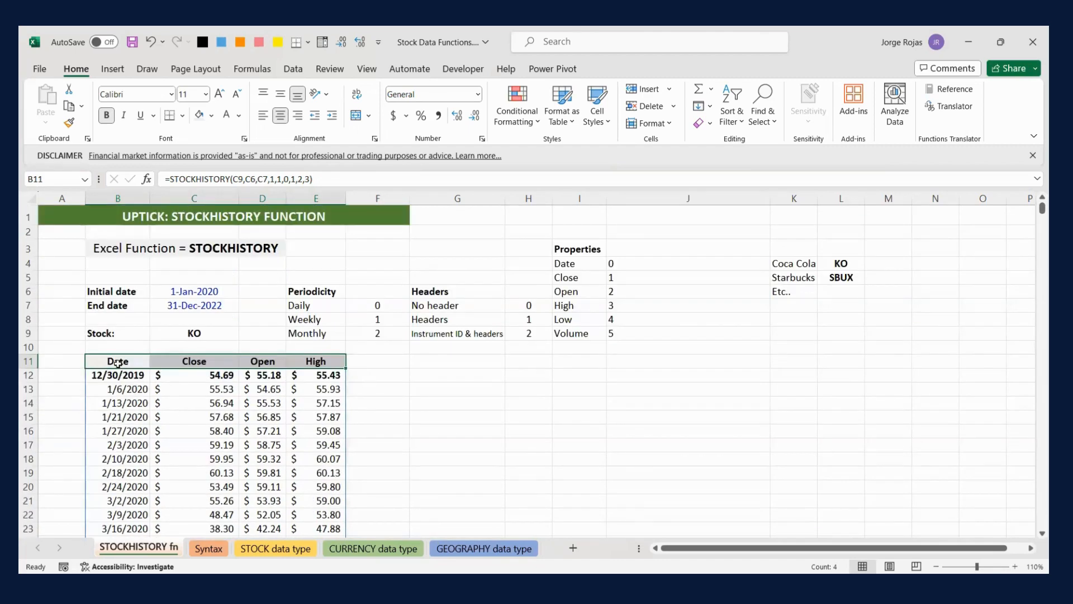
left_click(118, 362)
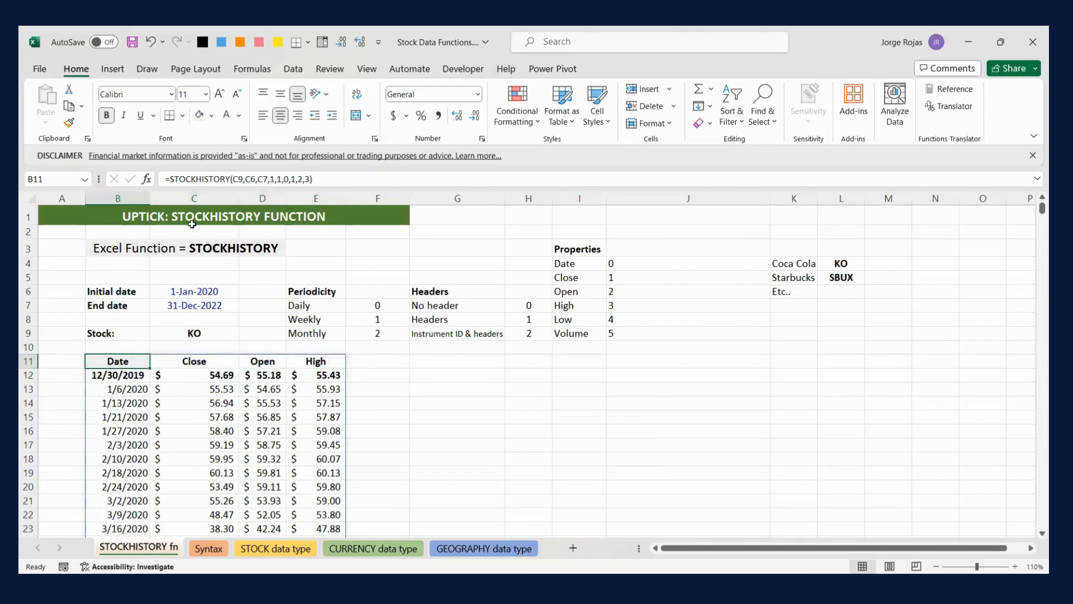
Change the initial date in C6 to 1/1/2019.
key("F2")
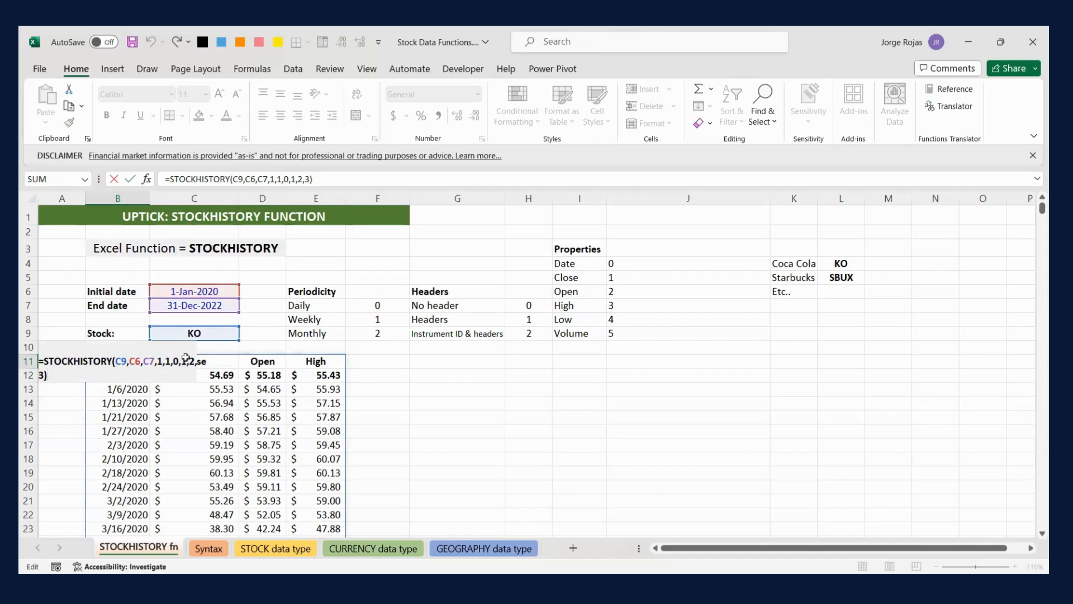
key("ctrl+Return")
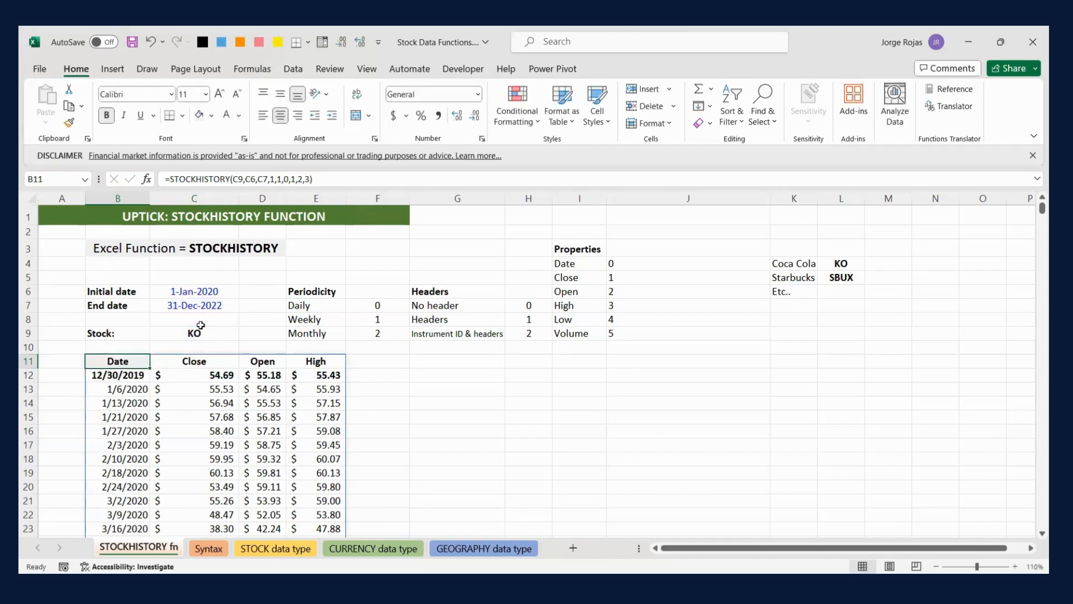
left_click(221, 294)
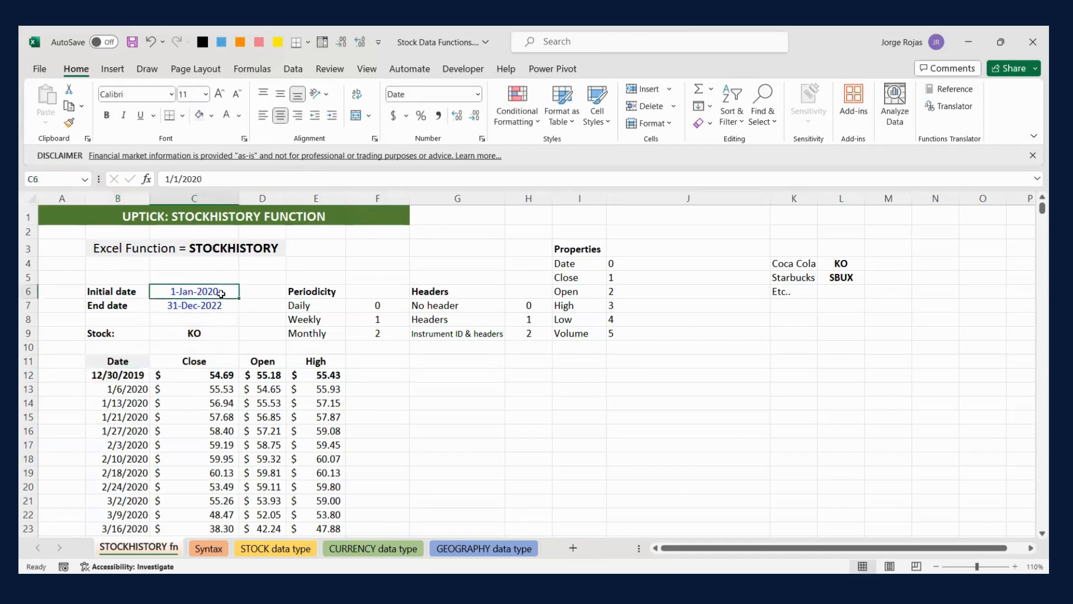
left_click(222, 179)
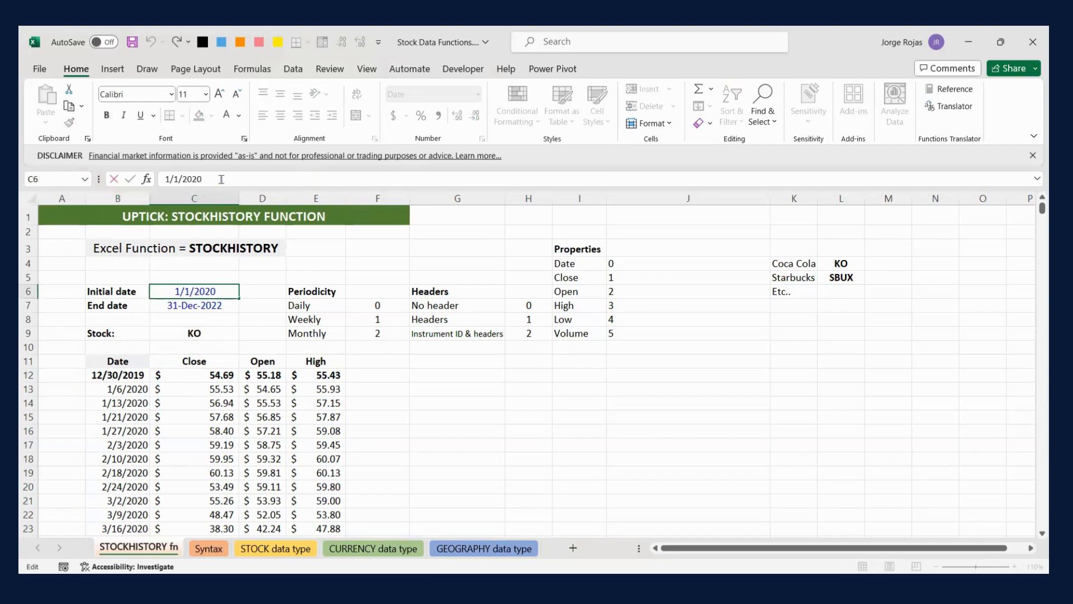
key("BackSpace")
key("BackSpace")
type("19")
key("Return")
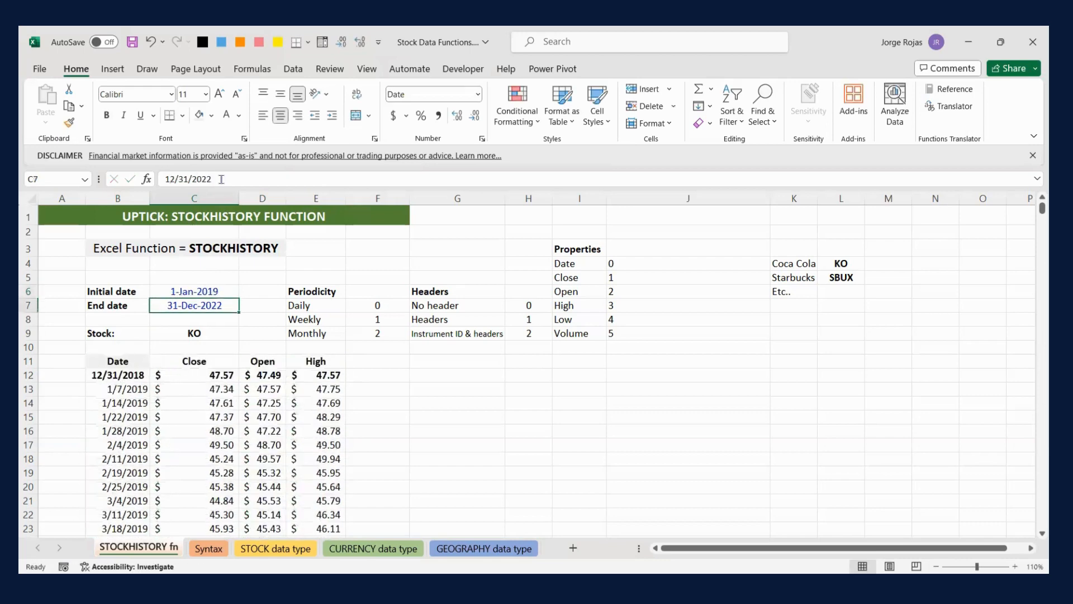
Replace the stock ticker in C9 with SBUX.
left_click(196, 332)
type("SBUX")
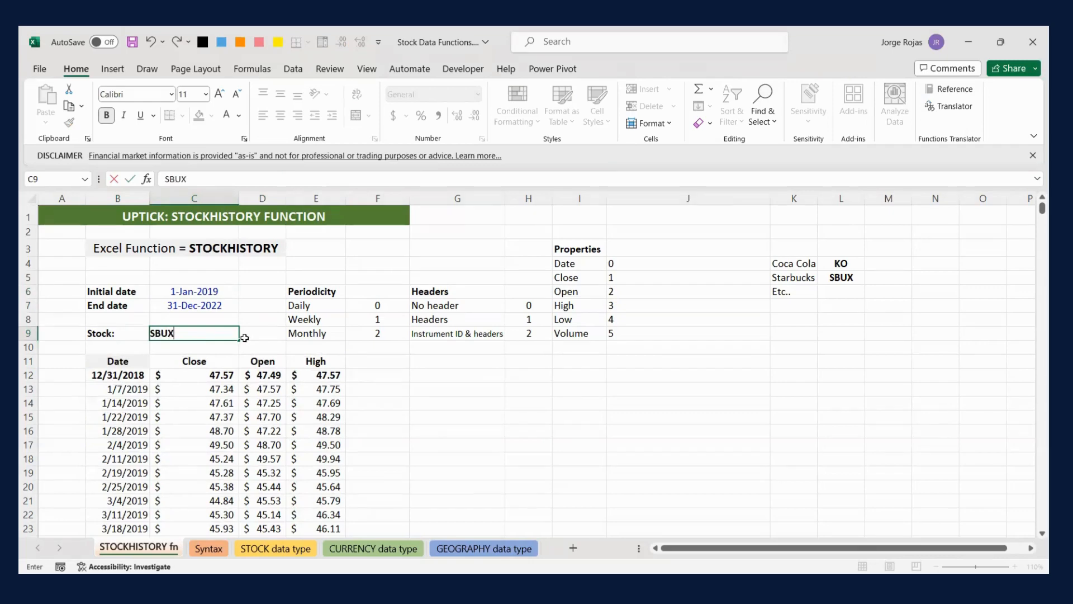
key("Return")
Extend the STOCKHISTORY formula in B11 with properties 4 and 5 to include Low and Volume.
left_click(118, 362)
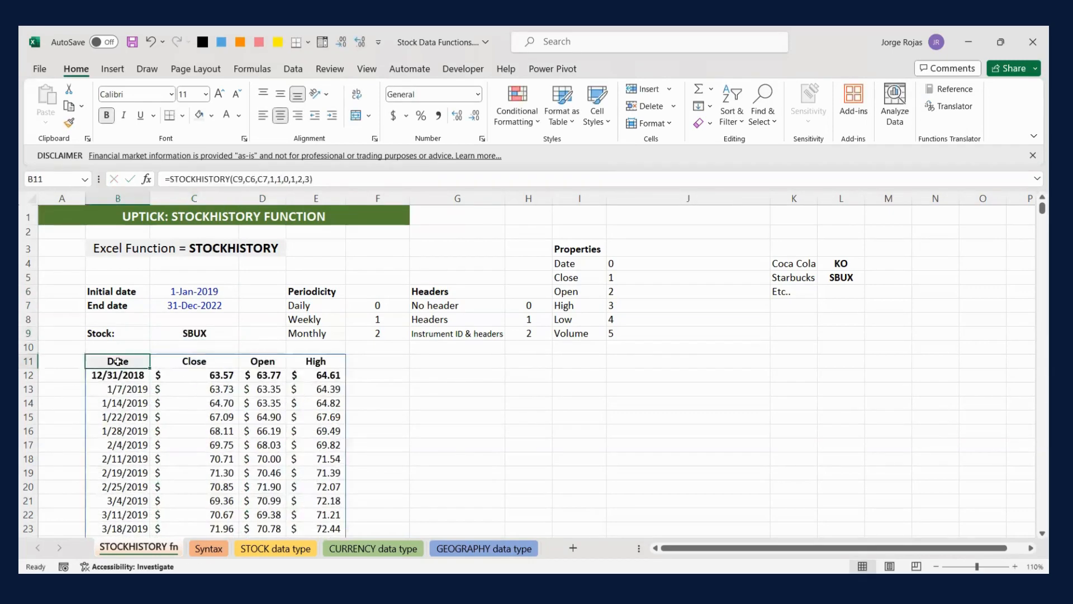
key("F2")
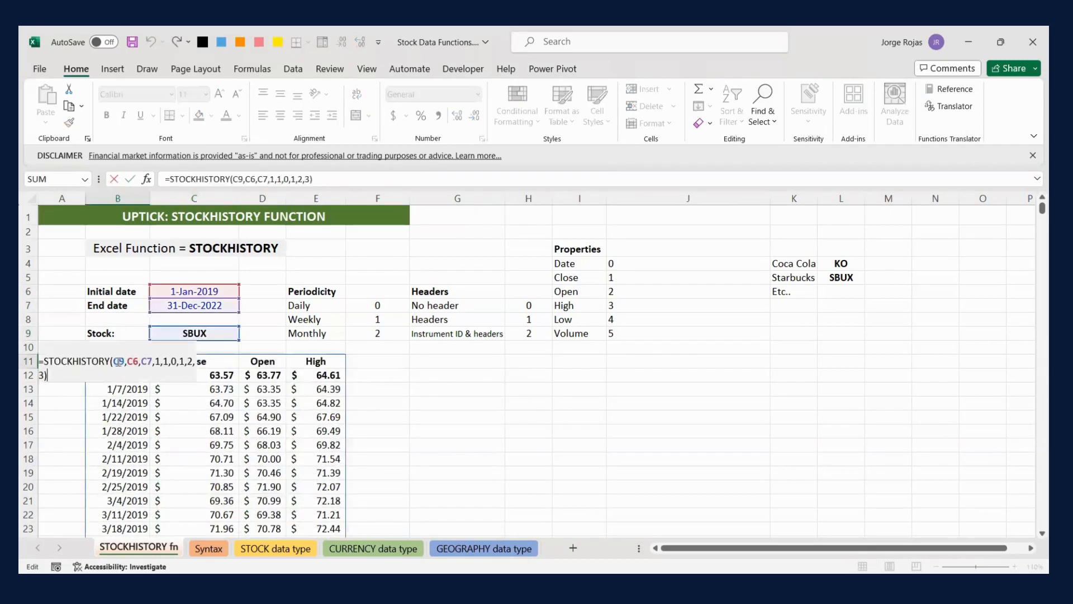
left_click(45, 375)
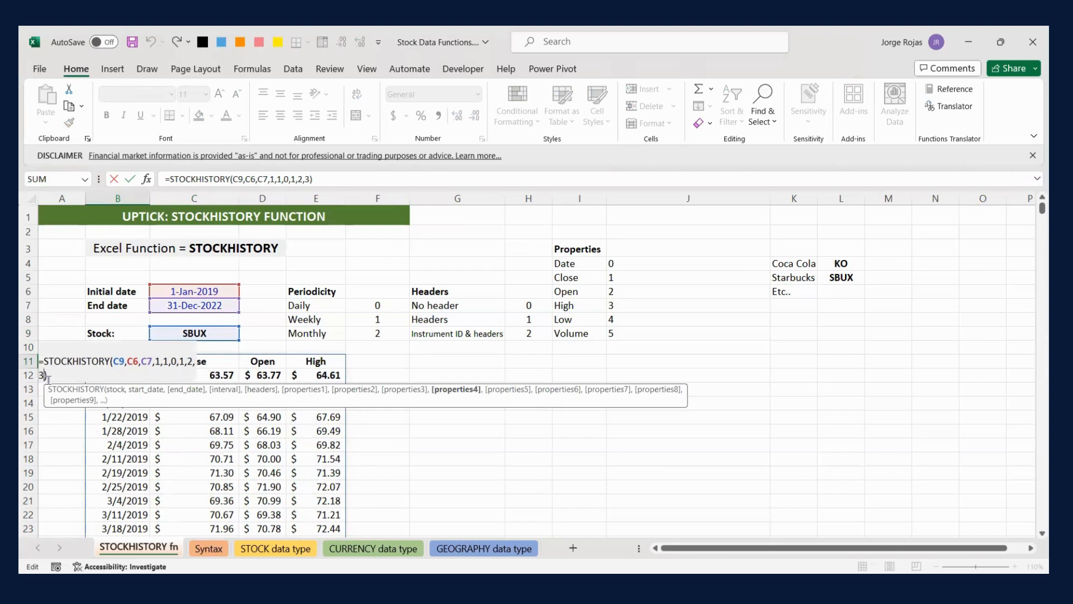
type(",4,5")
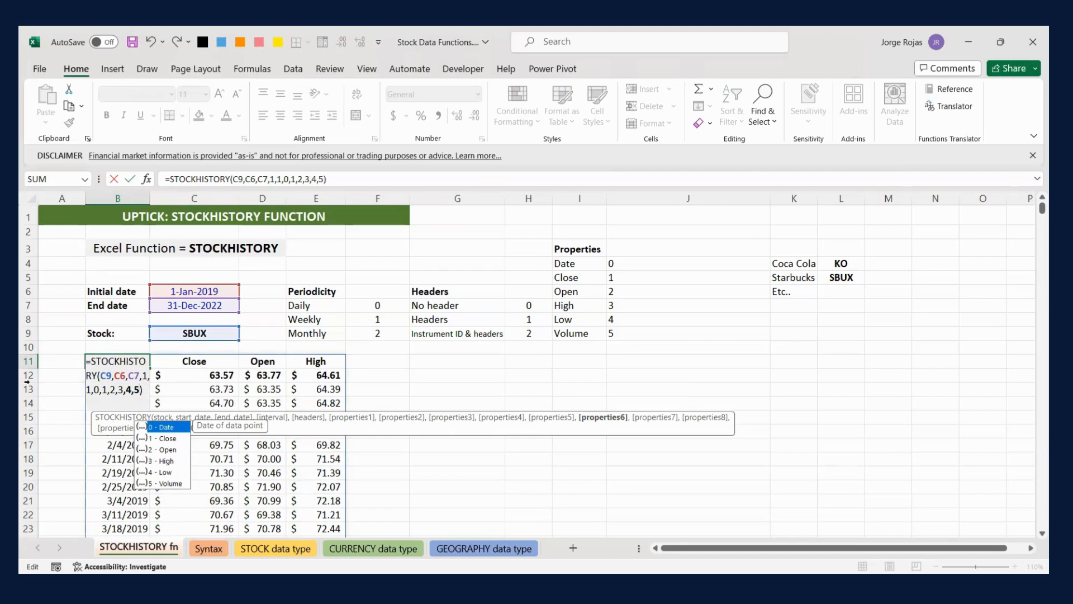
Set the formula's header argument to 2 (instrument identifier and header) and its interval to 2 (monthly), and enter it.
left_click(95, 391)
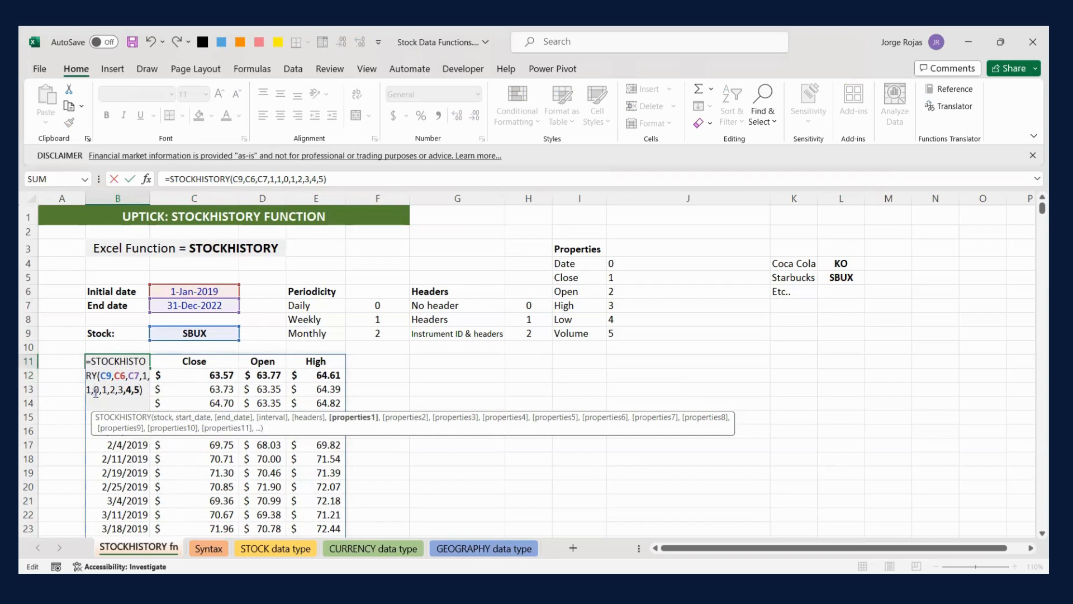
key("Left")
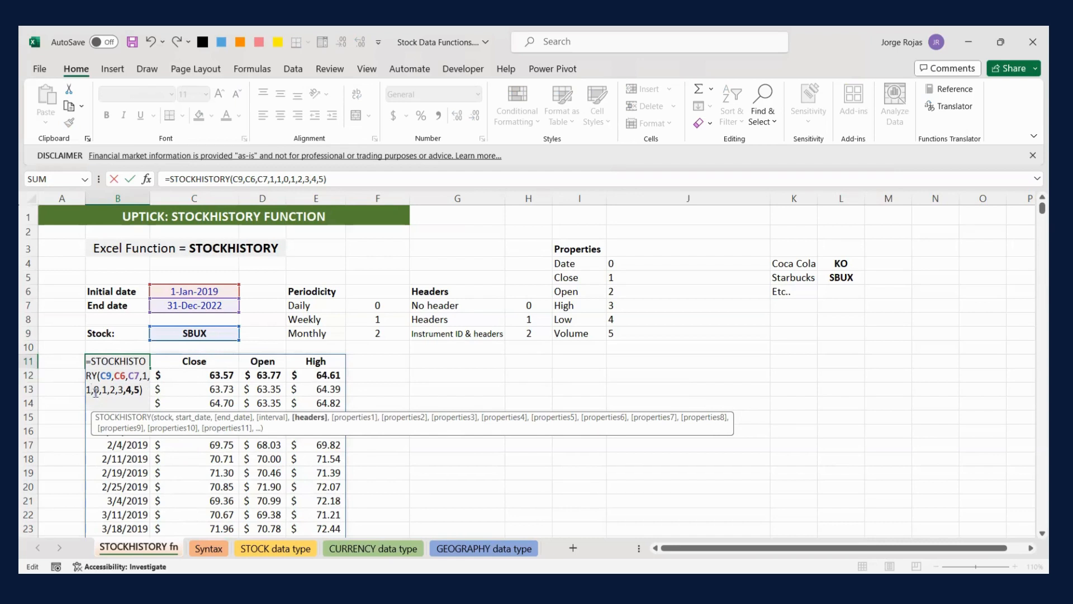
key("BackSpace")
type("2")
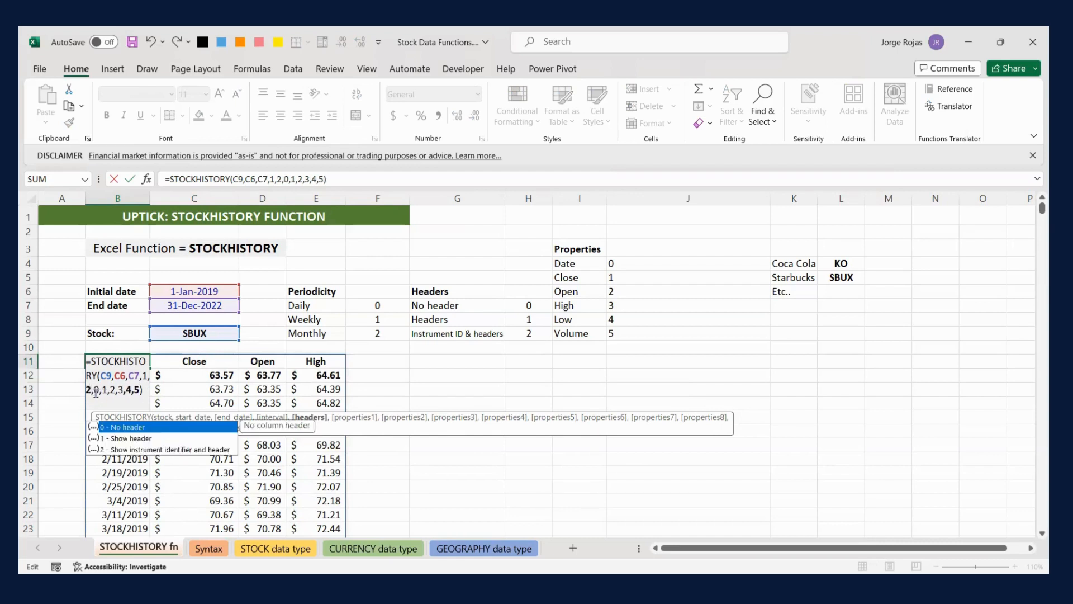
key("Left")
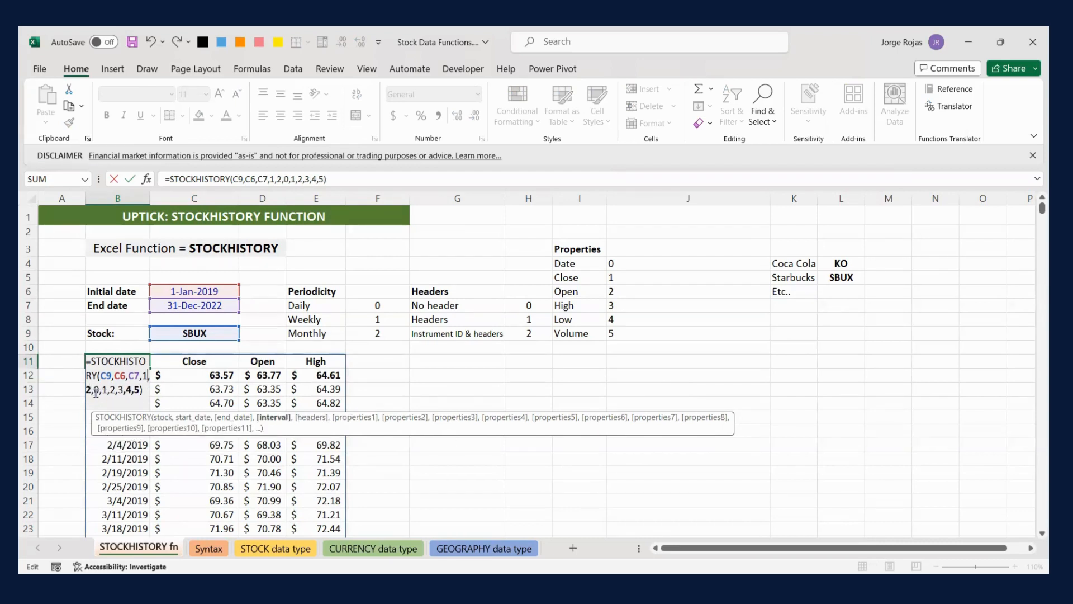
key("BackSpace")
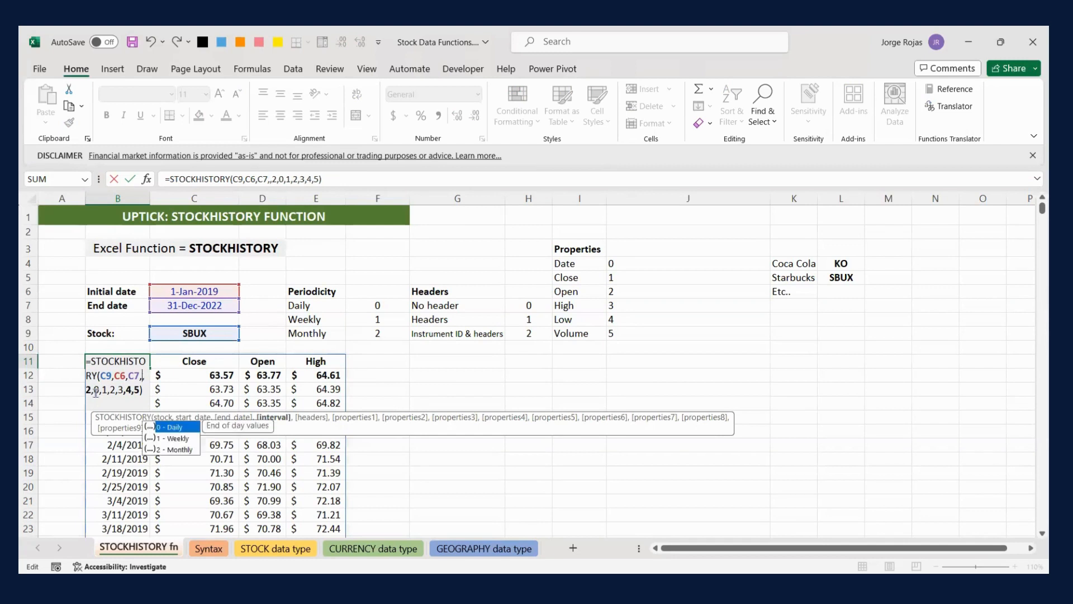
type("2")
key("Return")
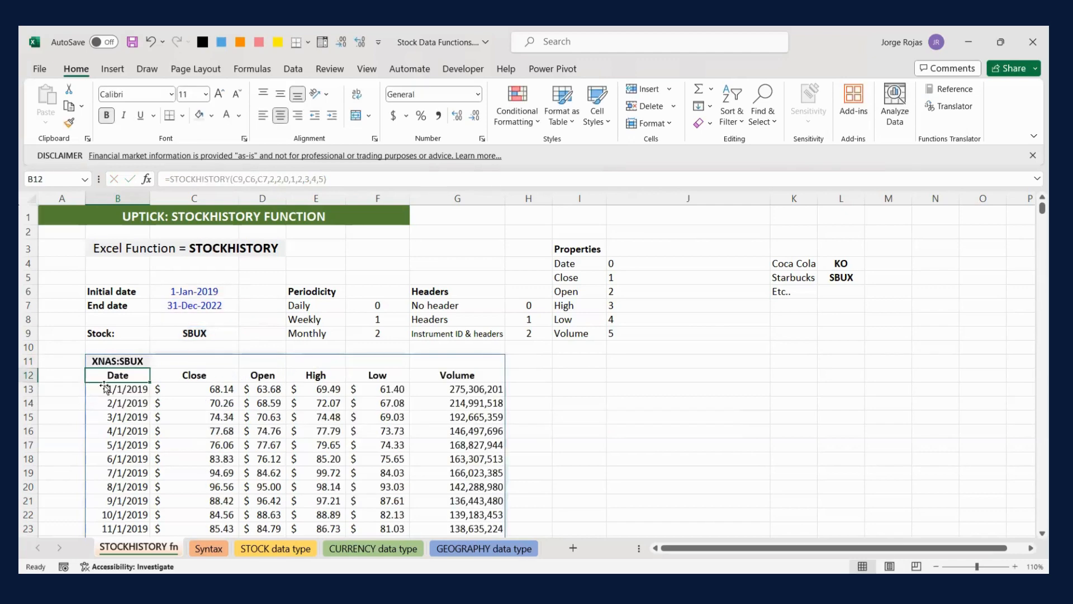
Examine the stock history table's identifier, its column headers and the monthly rows from the first date to the last.
scroll(131, 391, "down", 1)
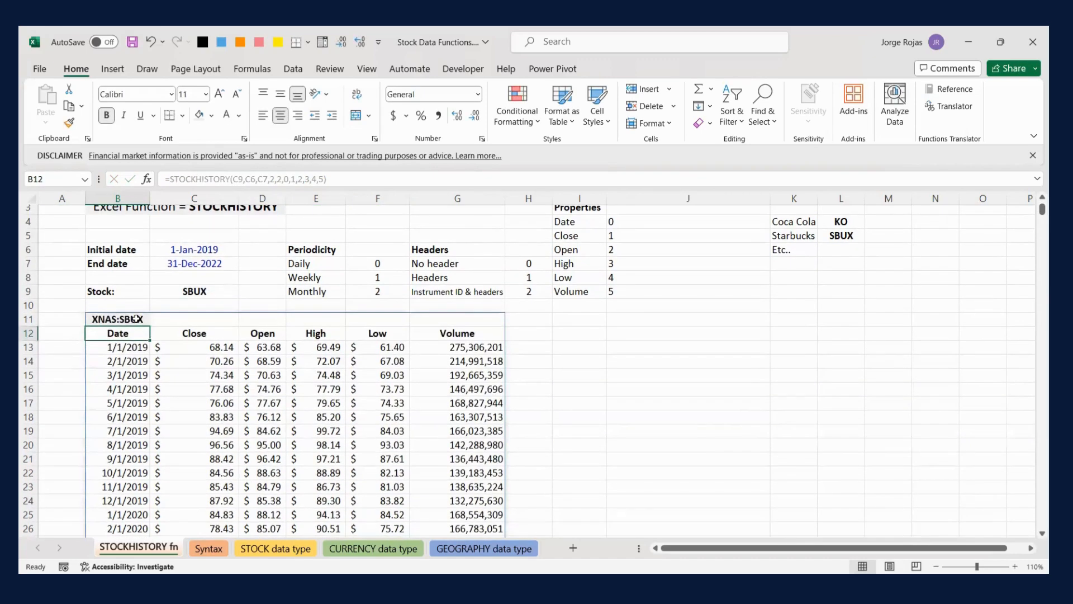
left_click(128, 319)
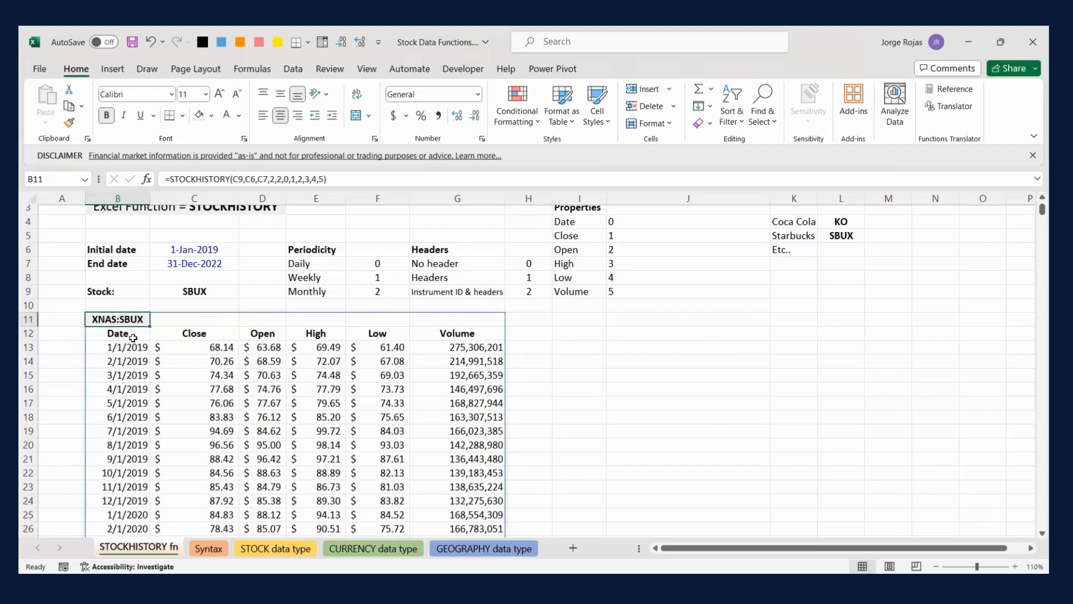
left_click_drag(132, 334, 447, 334)
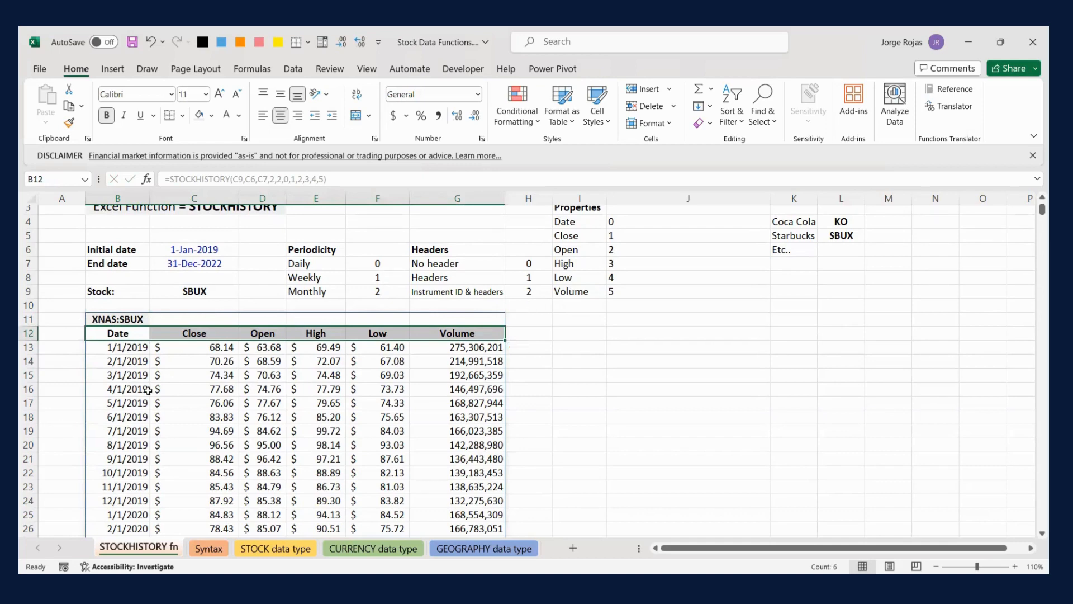
scroll(148, 389, "down", 15)
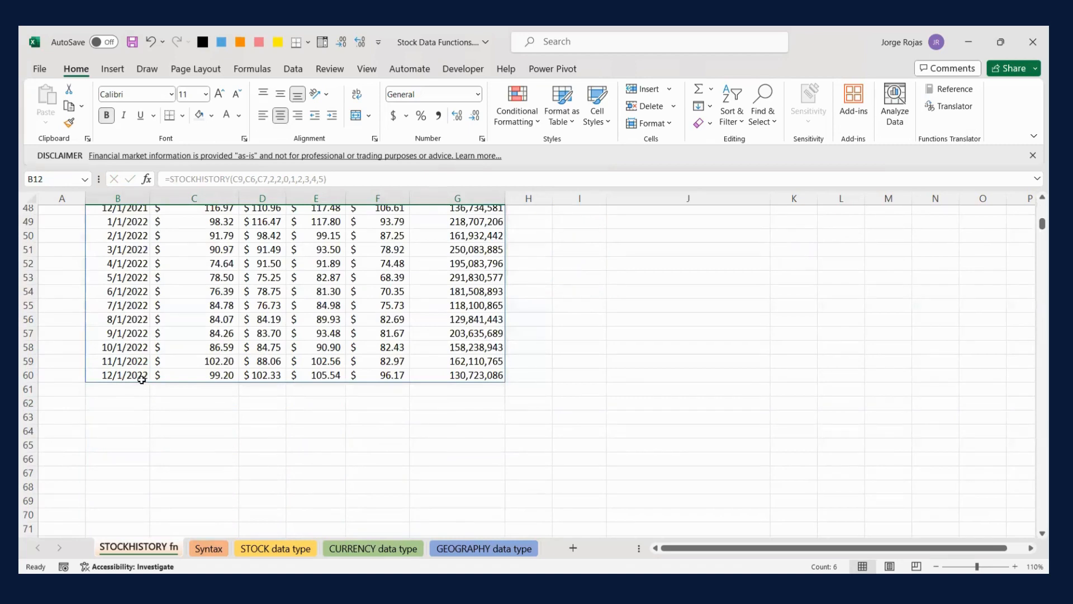
scroll(142, 380, "up", 12)
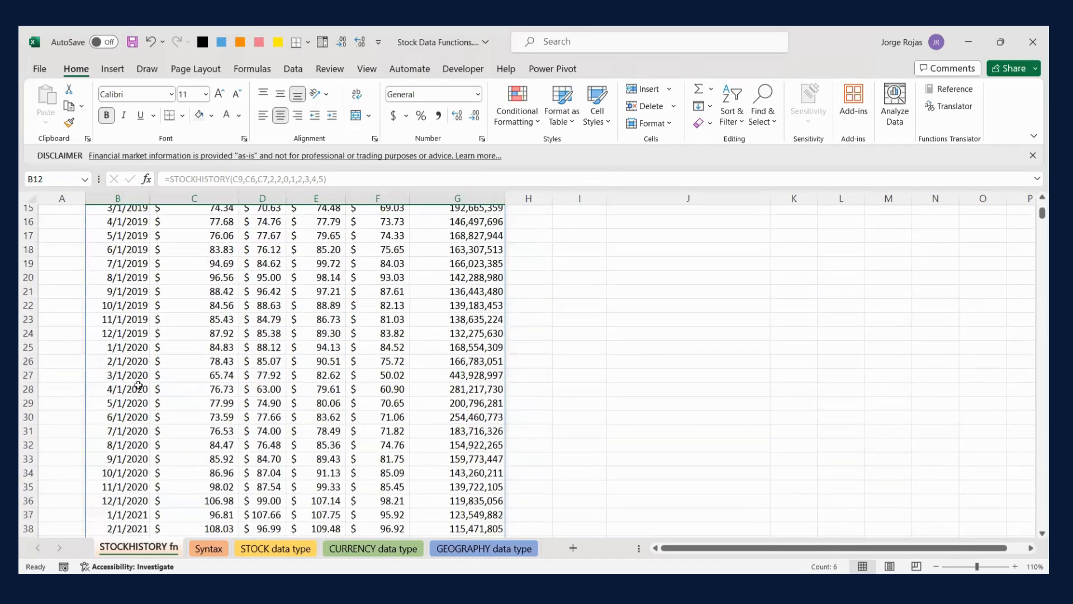
scroll(123, 353, "up", 3)
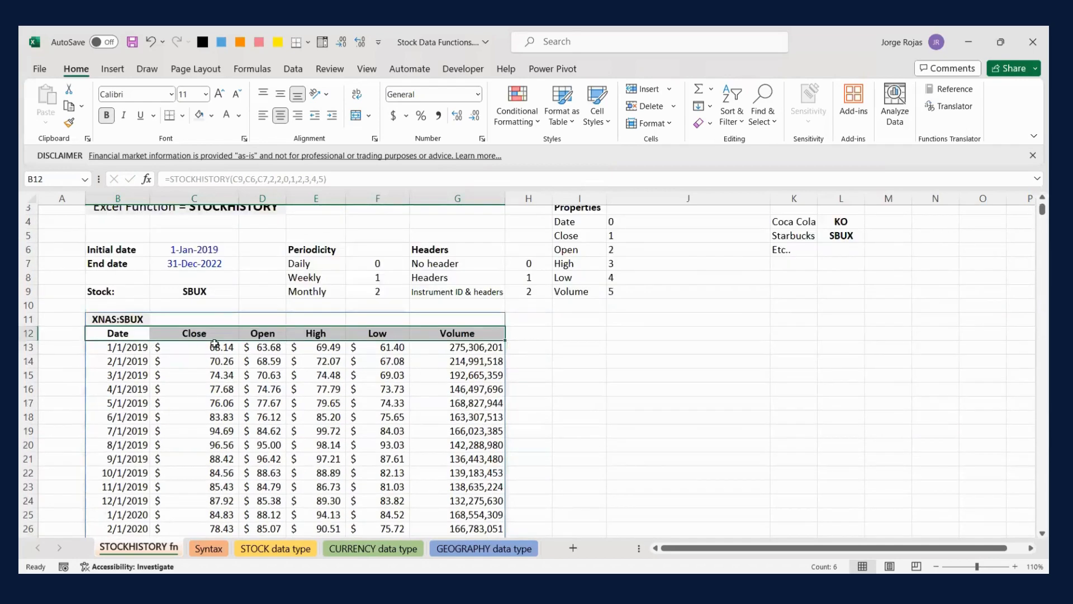
scroll(648, 371, "up", 1)
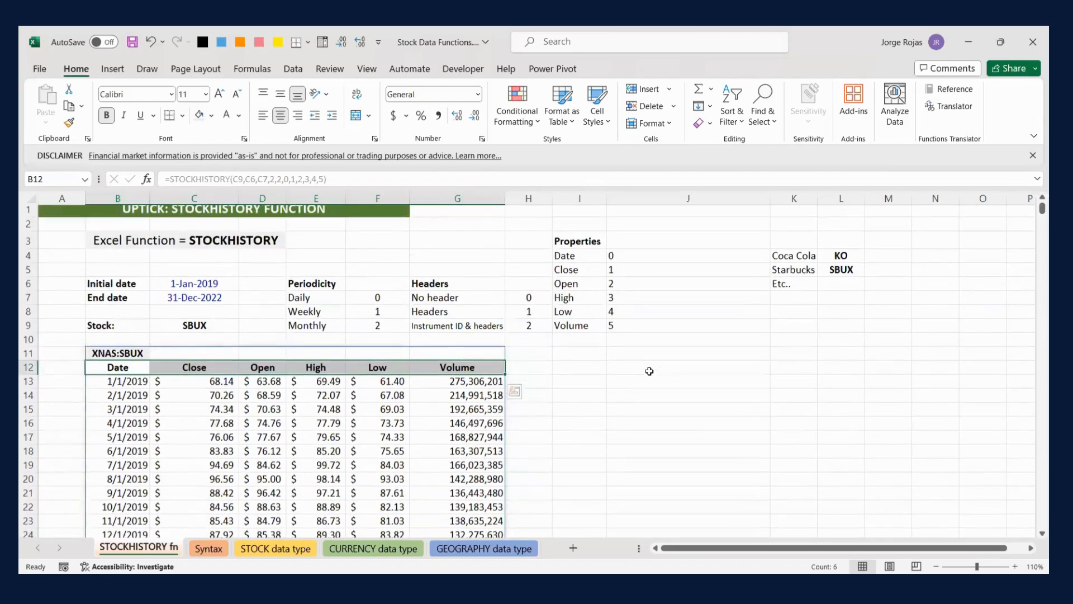
Turn the text in I11:I19 black to reveal the Trends, Close and Volume labels.
scroll(649, 371, "down", 1)
left_click_drag(579, 319, 585, 424)
key("alt+5")
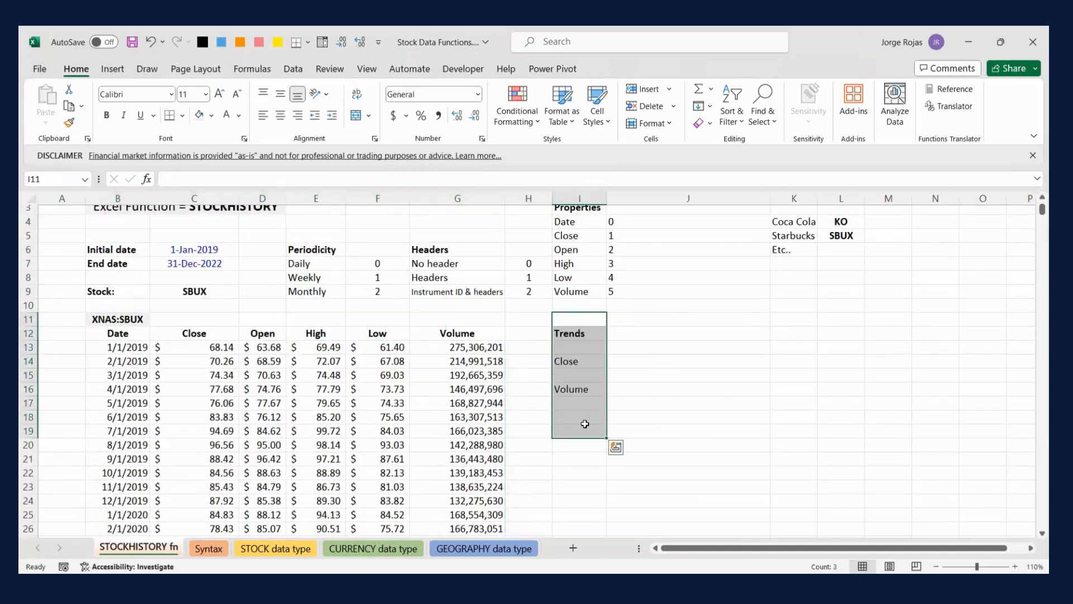
left_click(652, 389)
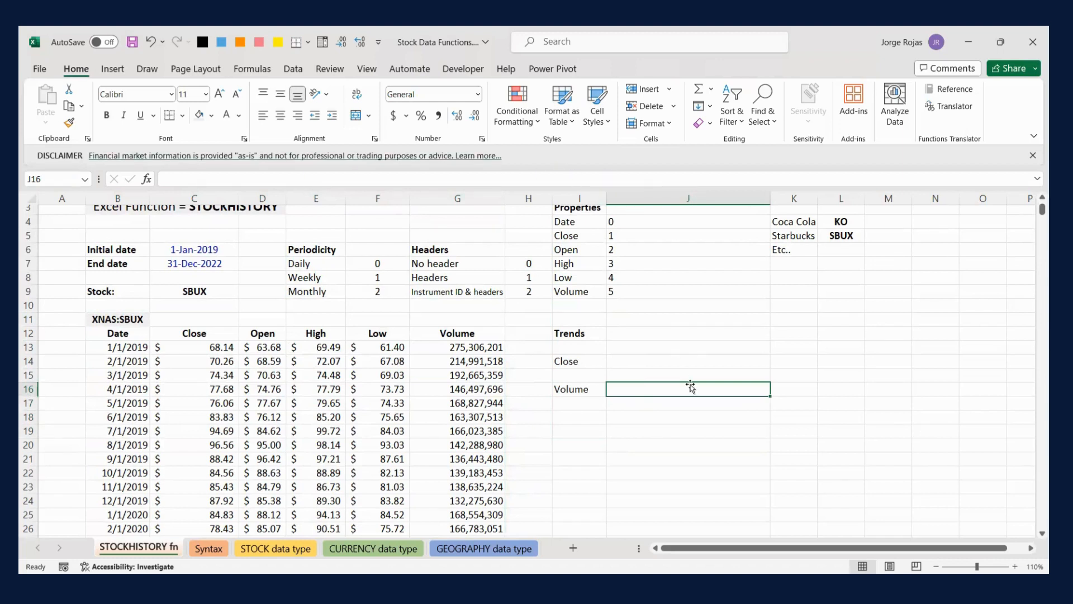
left_click(573, 360)
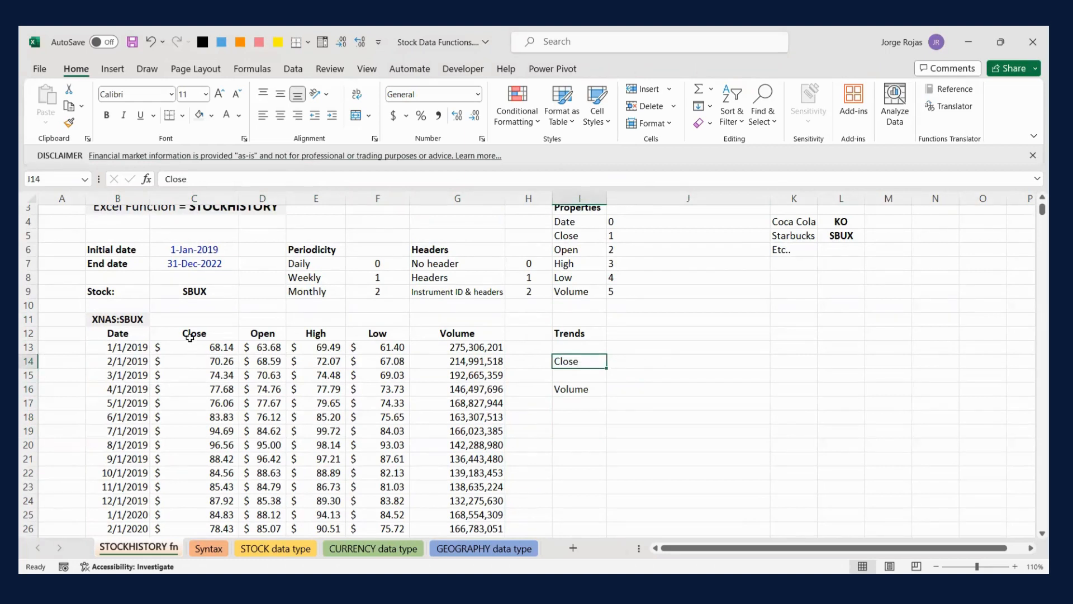
left_click(583, 391)
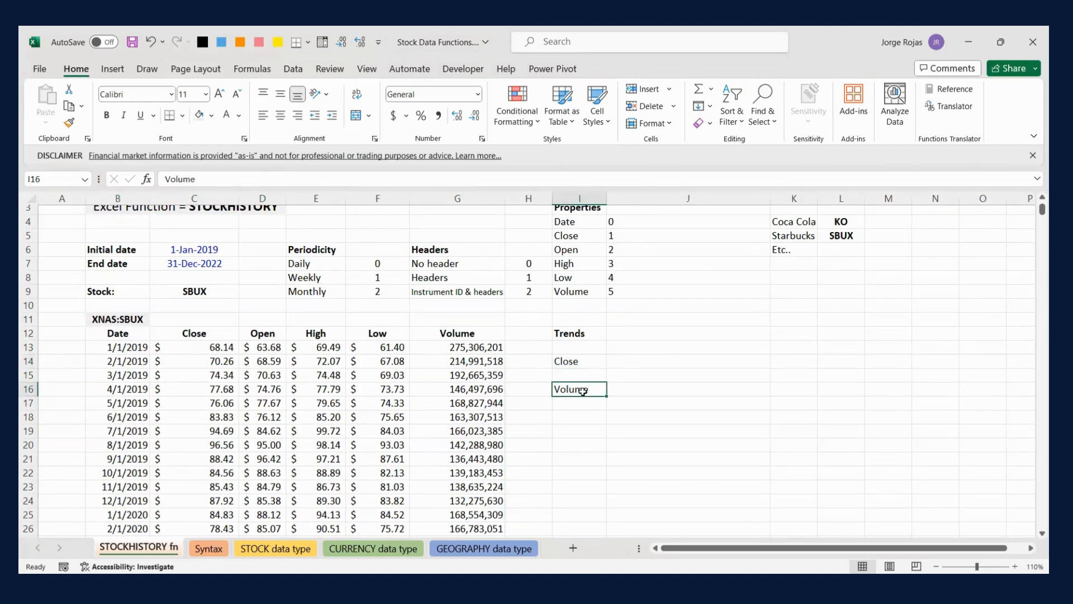
left_click(578, 362)
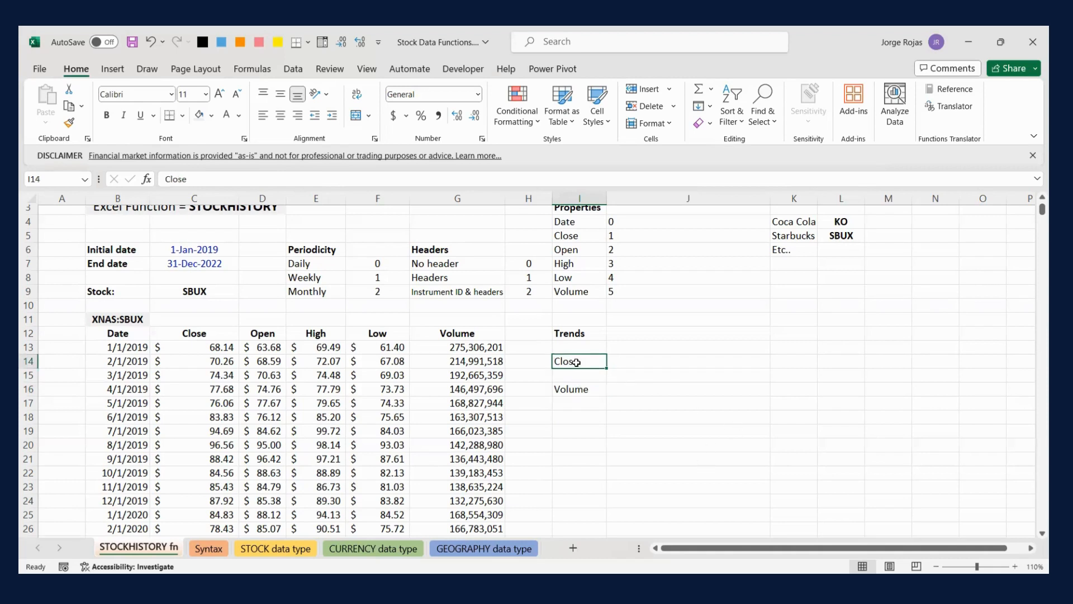
Insert a line sparkline of the closing prices C13:C60 in J14, and select J16 beside the Volume label.
left_click(649, 363)
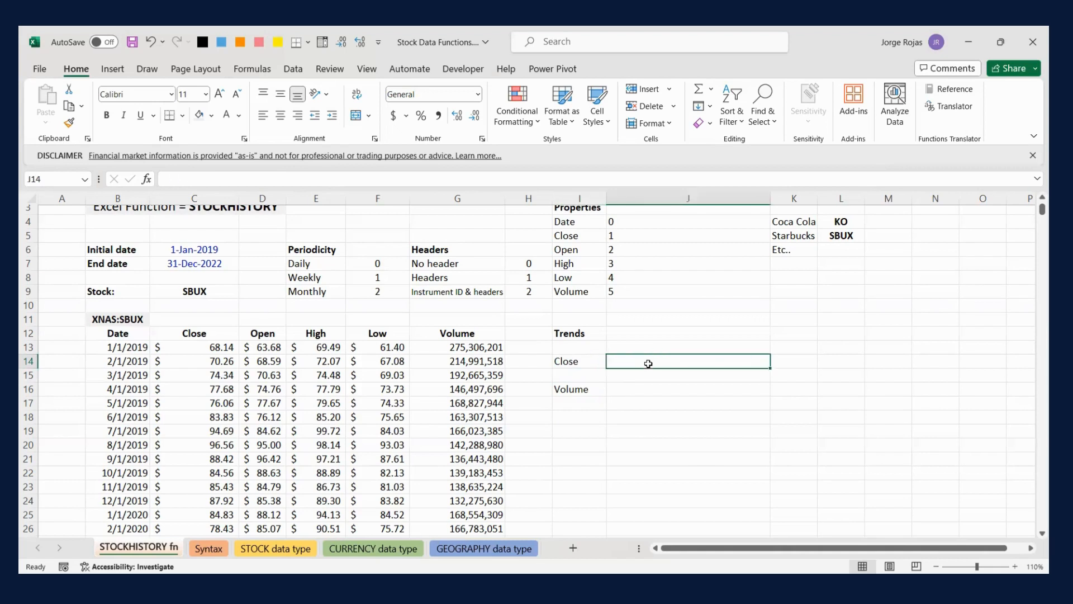
left_click(104, 71)
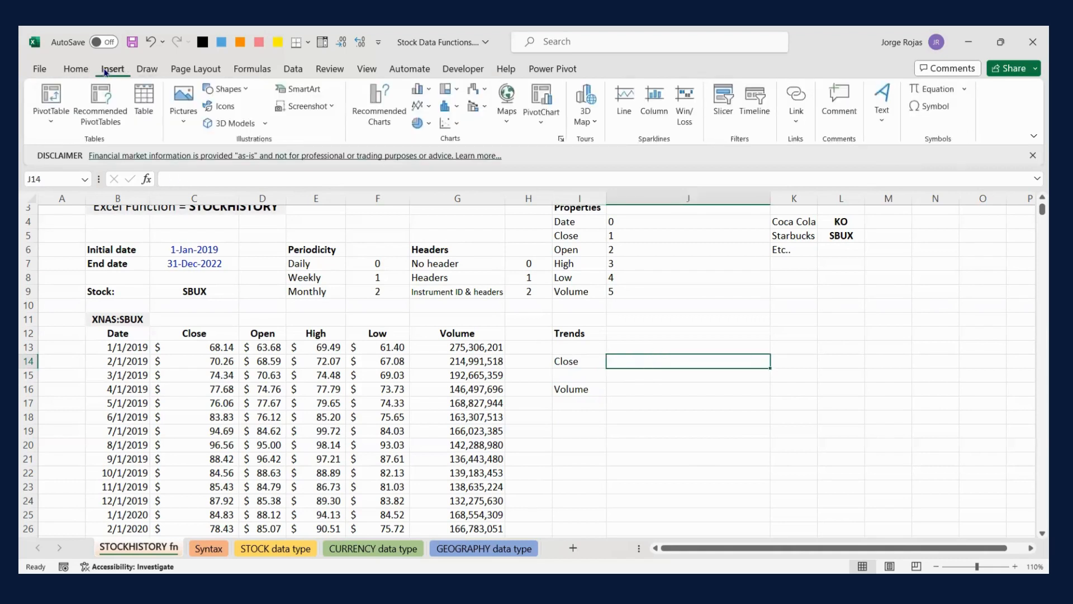
left_click(632, 102)
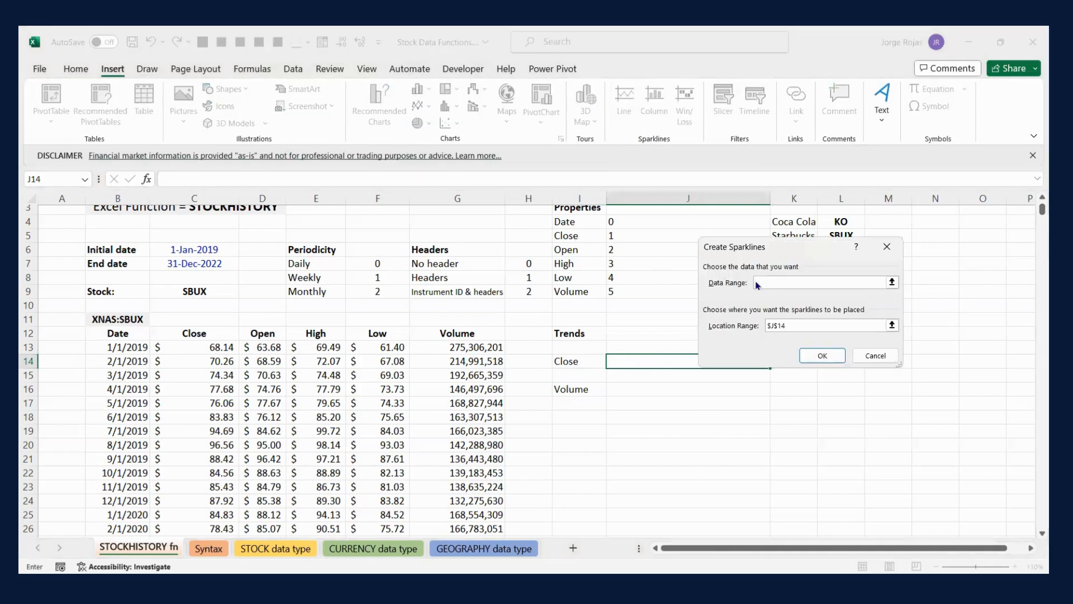
left_click(215, 351)
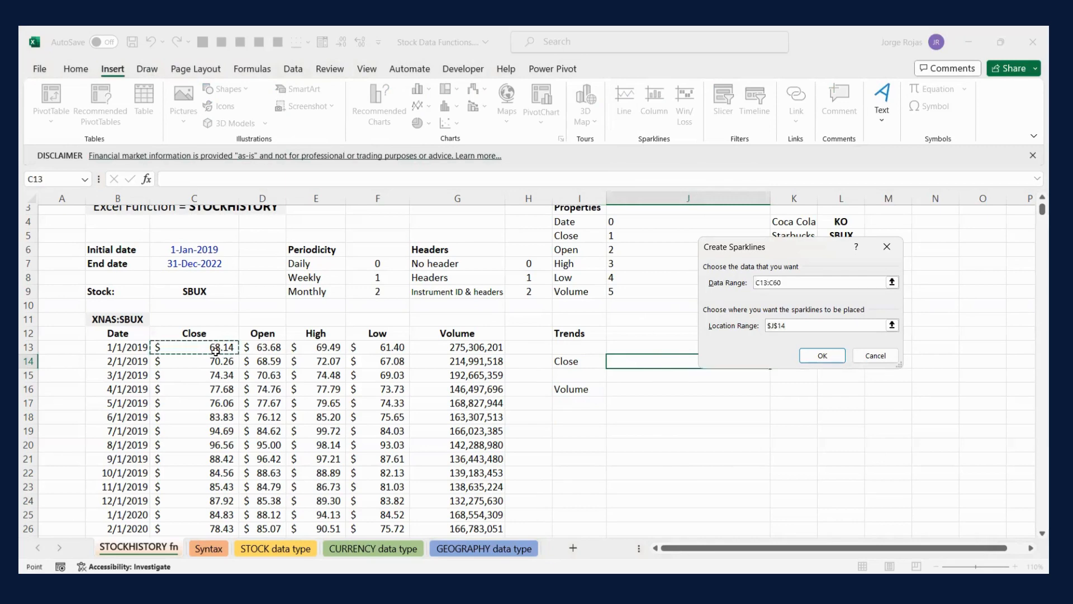
key("ctrl+shift+Down")
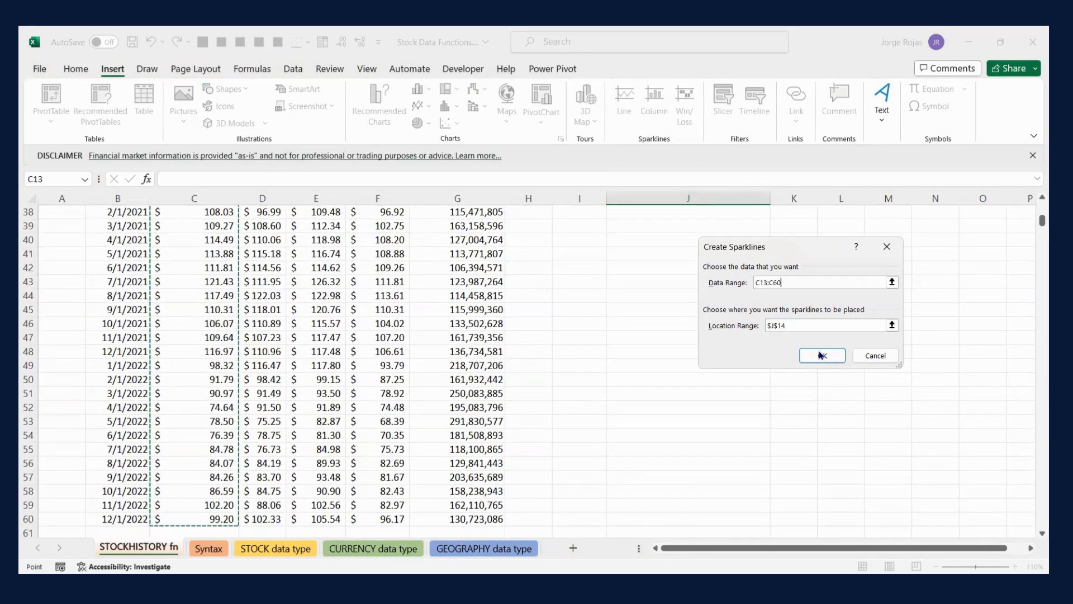
left_click(821, 355)
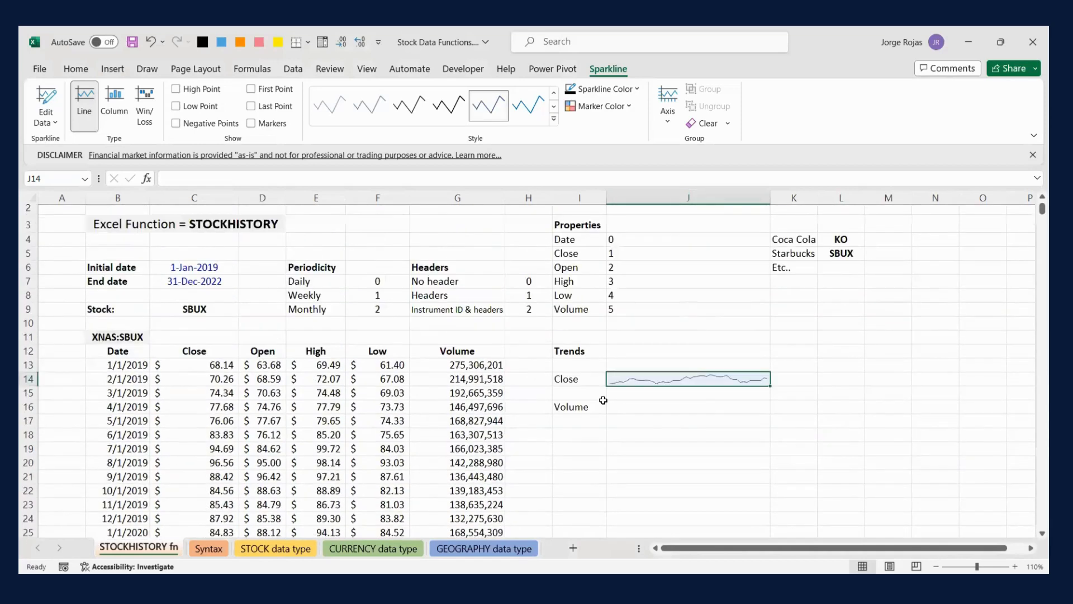
left_click(687, 410)
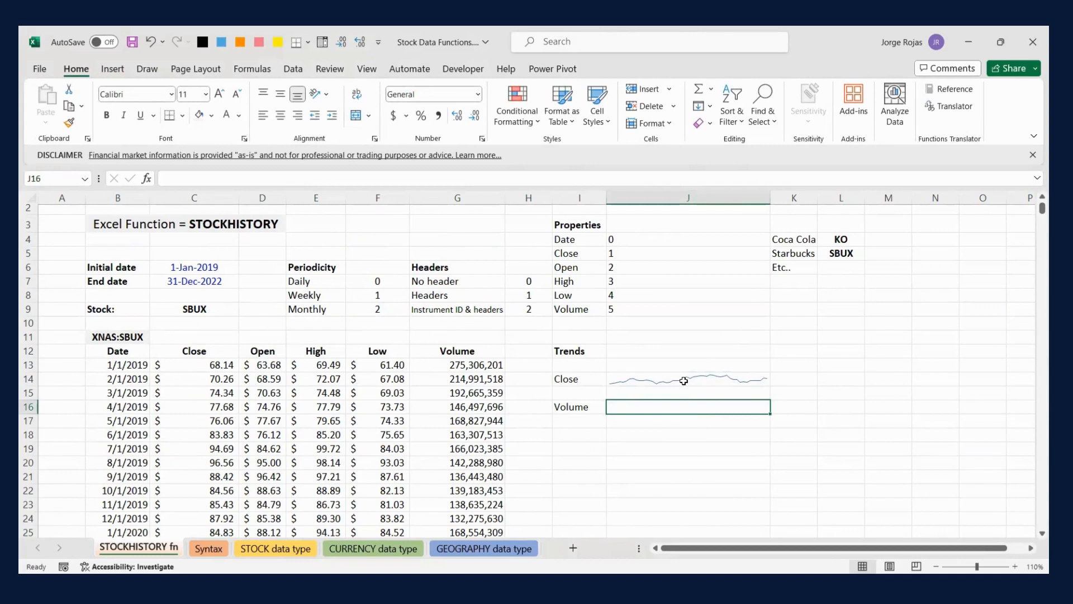
Insert a column sparkline of the trading volumes G13:G60 in J16 beside the Volume label.
left_click(114, 73)
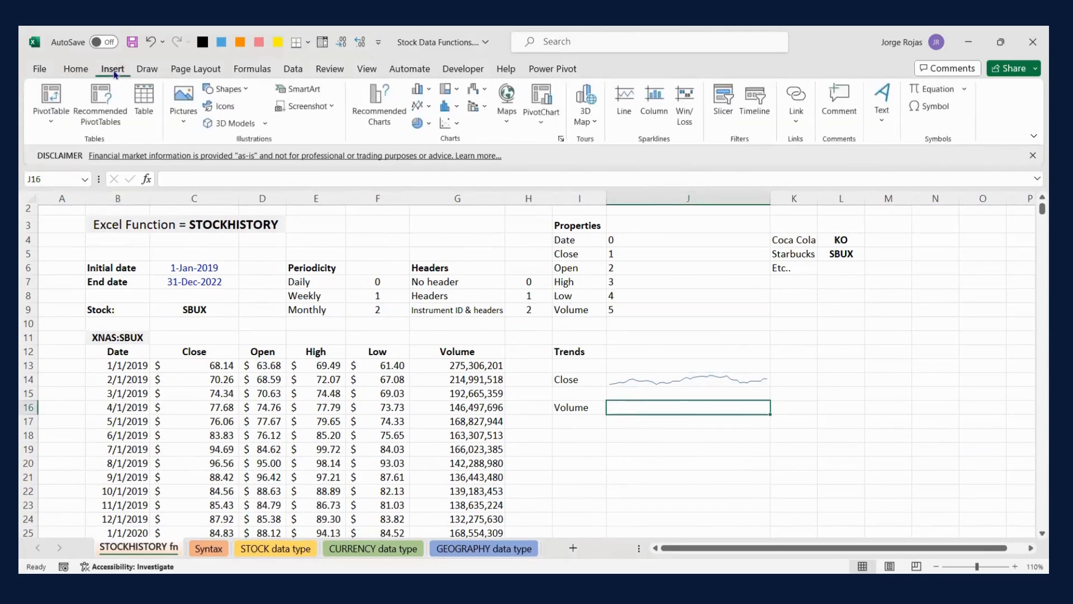
left_click(653, 95)
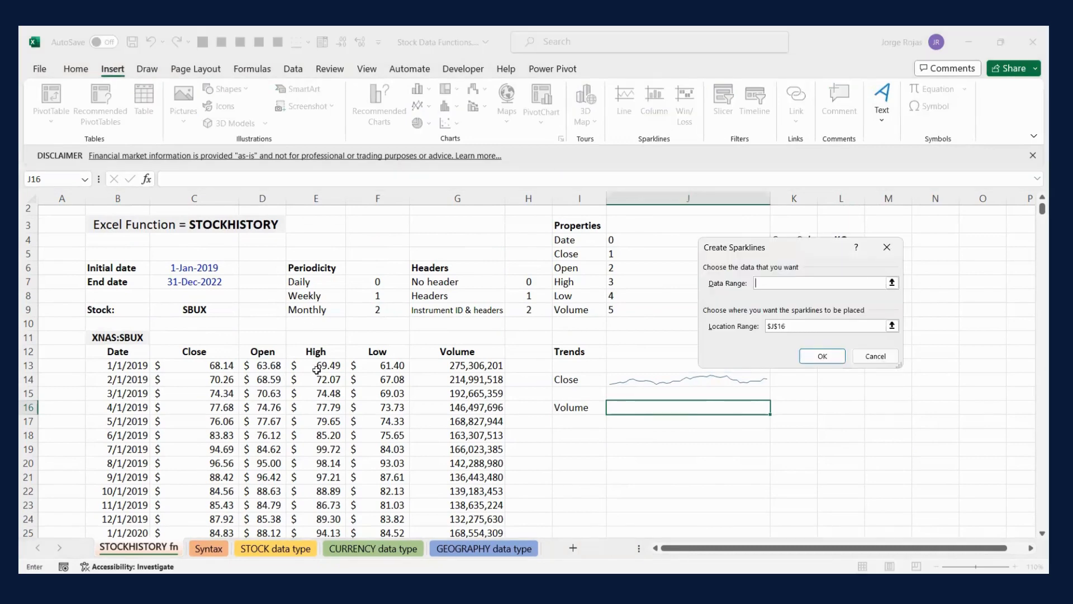
left_click(455, 365)
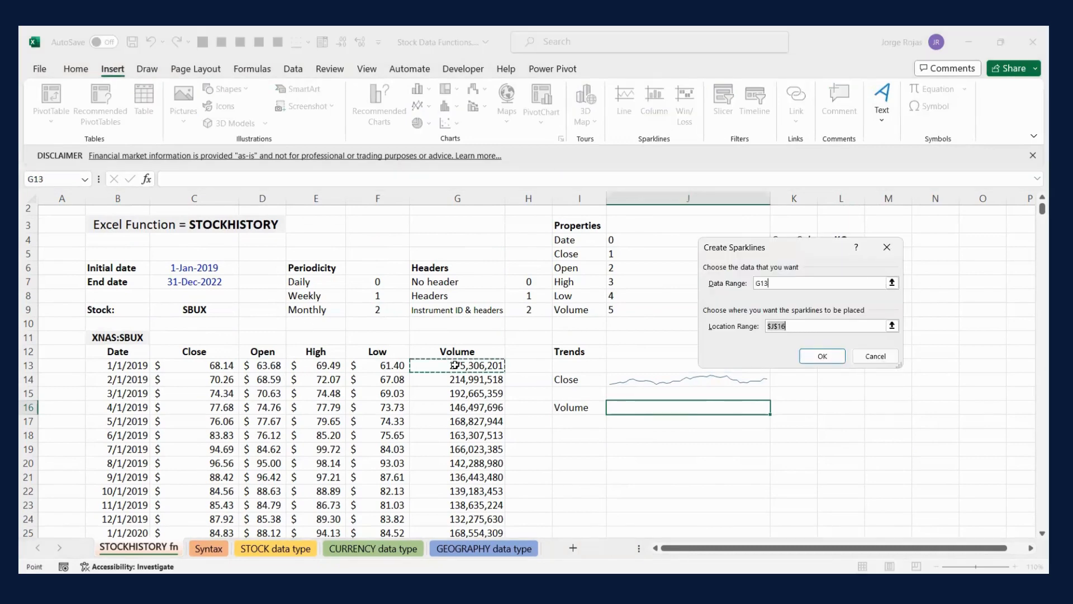
key("ctrl+shift+Down")
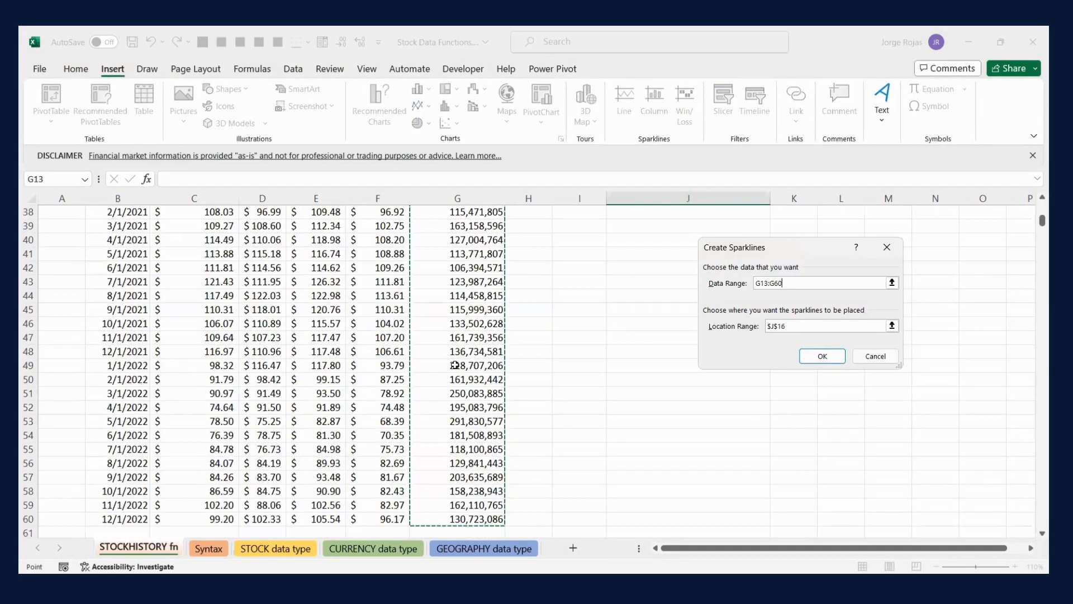
left_click(813, 359)
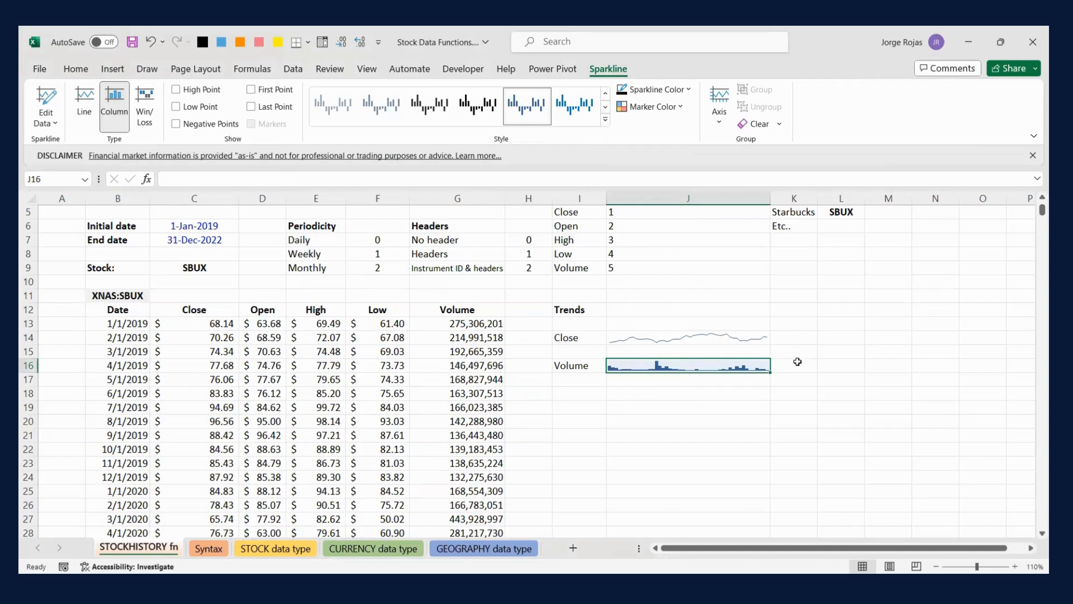
left_click(715, 414)
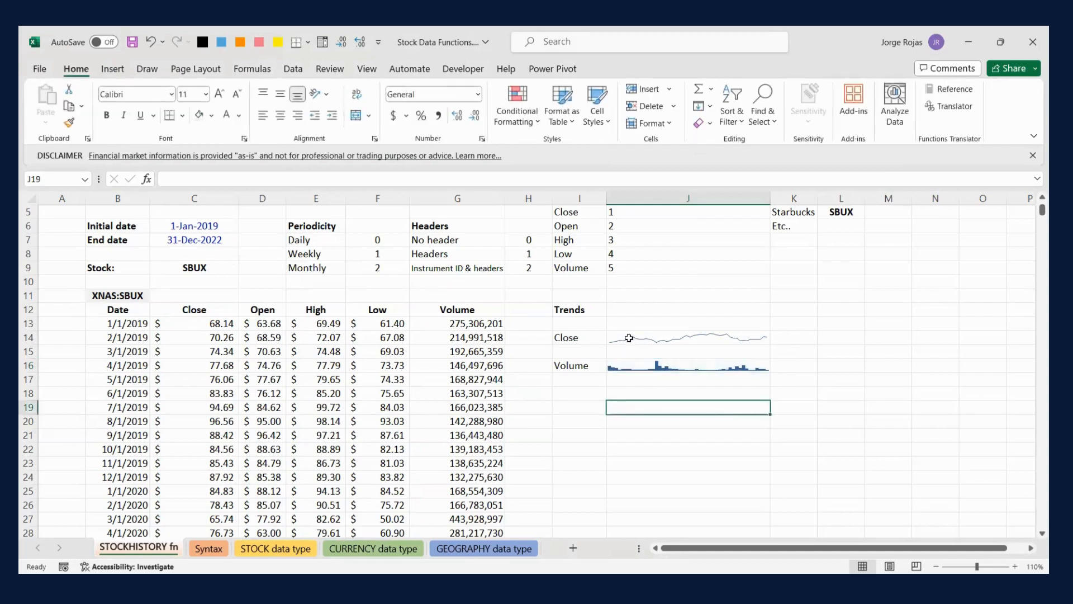
scroll(311, 477, "up", 2)
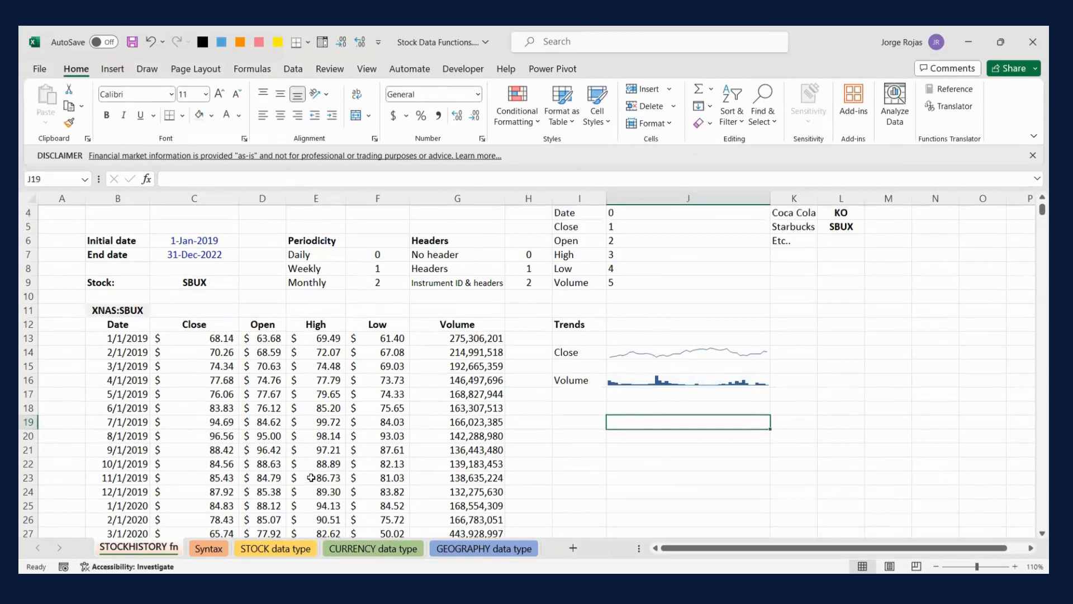